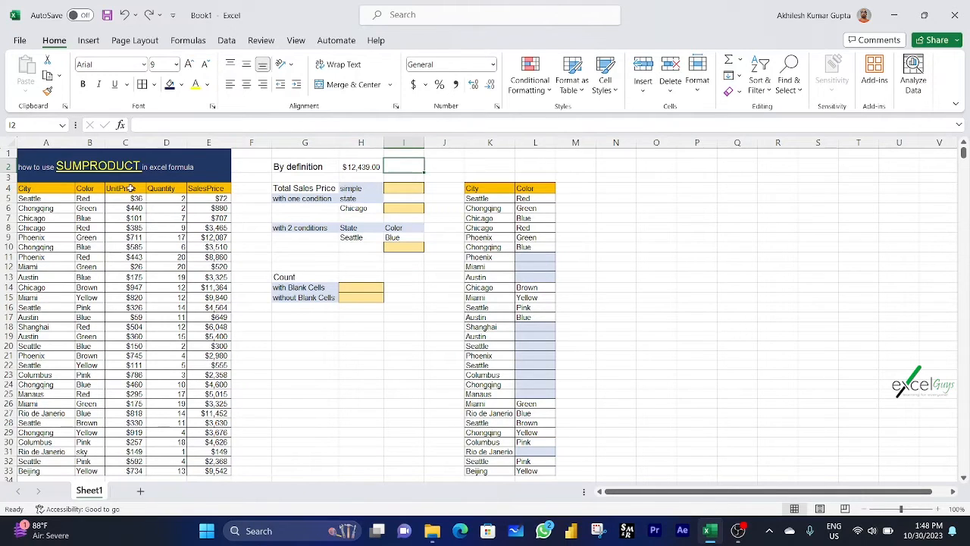
# Examine the UnitPrice, Quantity and SalesPrice columns to see how each row's sales price is calculated
pyautogui.moveTo(131, 188); pyautogui.dragTo(137, 387)
pyautogui.moveTo(171, 189); pyautogui.dragTo(182, 368)
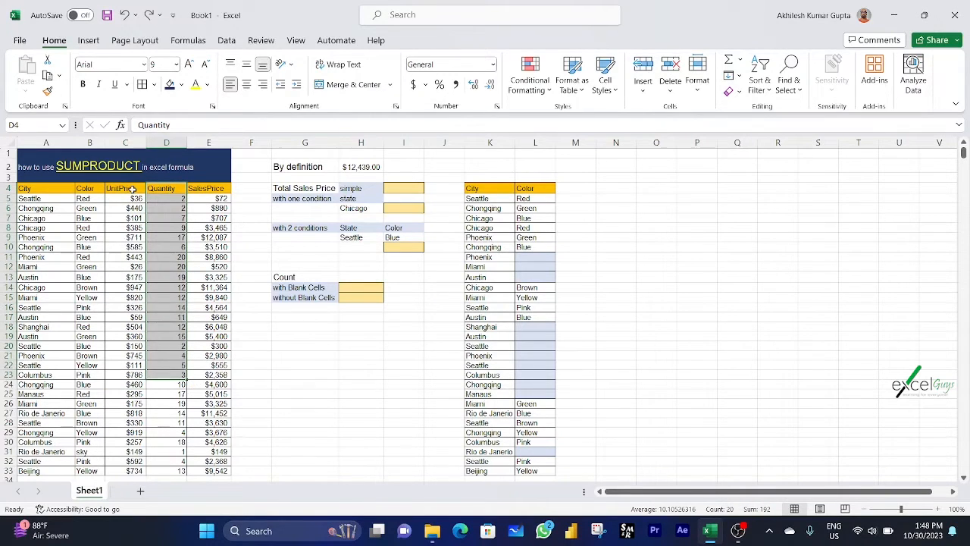
pyautogui.click(134, 190)
pyautogui.moveTo(136, 198); pyautogui.dragTo(175, 208)
pyautogui.click(201, 206)
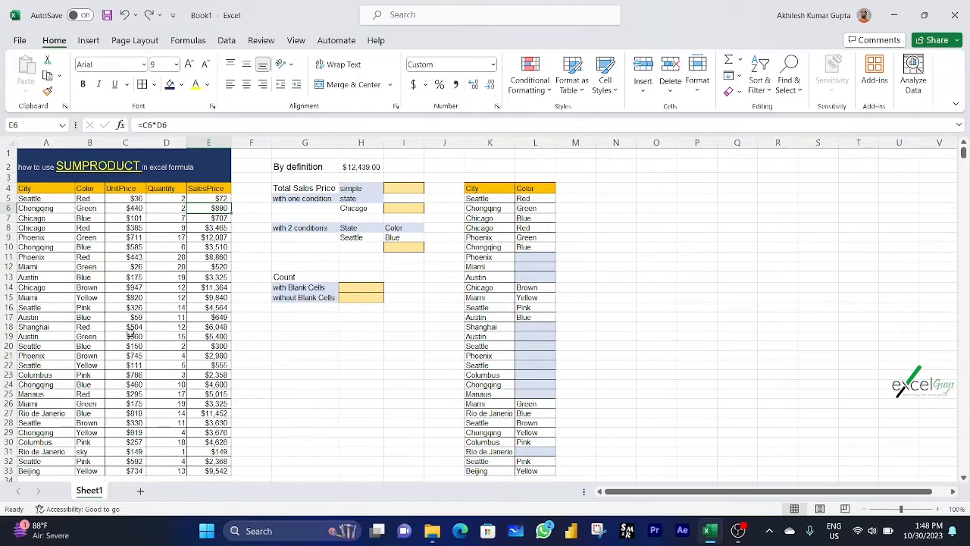
pyautogui.click(125, 195)
pyautogui.moveTo(125, 196); pyautogui.dragTo(209, 306)
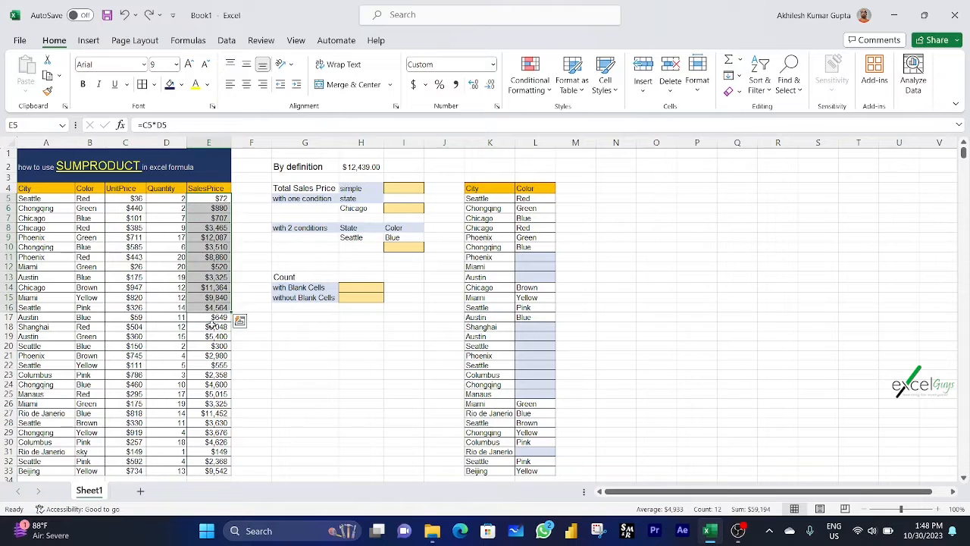
# Total the SalesPrice column in cell E34 with the formula =SUM(E5:E33)
pyautogui.click(207, 460)
pyautogui.scroll(-3, 210, 455)
pyautogui.click(214, 394)
pyautogui.hotkey('alt', '=')
pyautogui.press('Return')
pyautogui.click(215, 394)
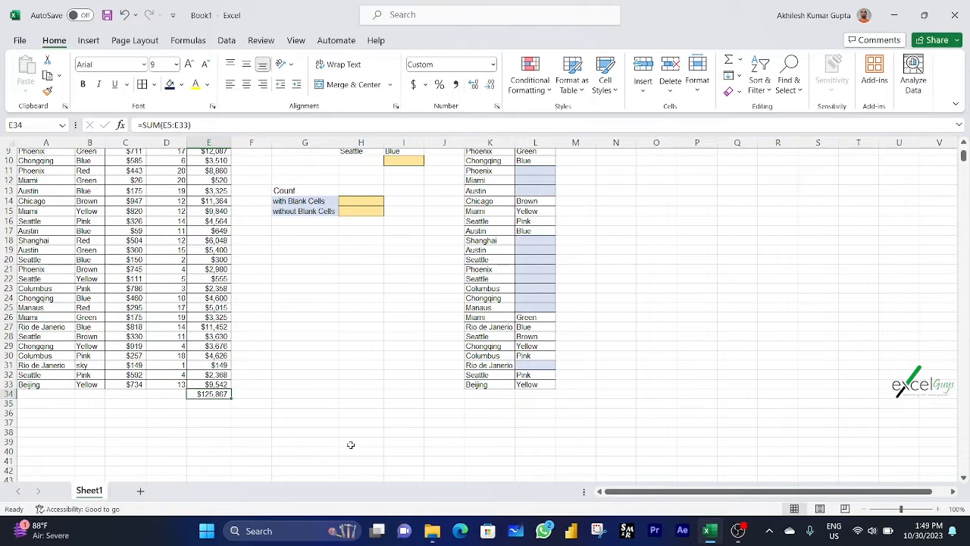
pyautogui.scroll(3, 344, 443)
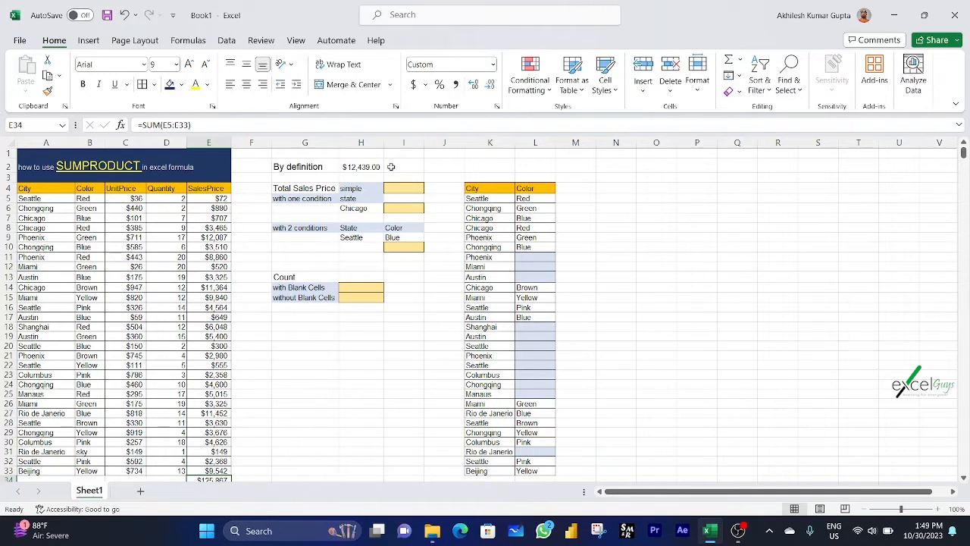
# Enter =SUMPRODUCT(C5:C33) in cell H2 beside "By definition", using the UnitPrice values as the only array
pyautogui.click(365, 166)
pyautogui.write('=sumpr')
pyautogui.press('Tab')
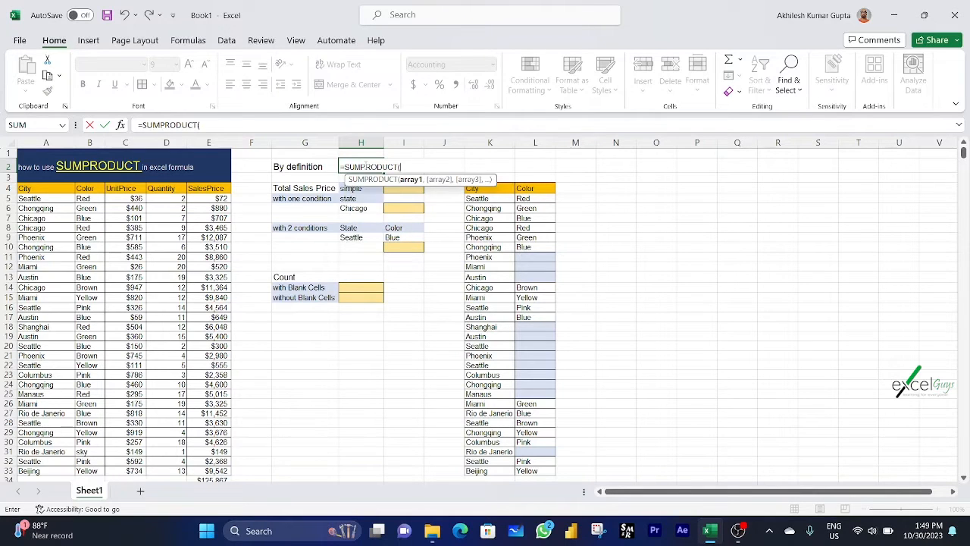
pyautogui.click(123, 199)
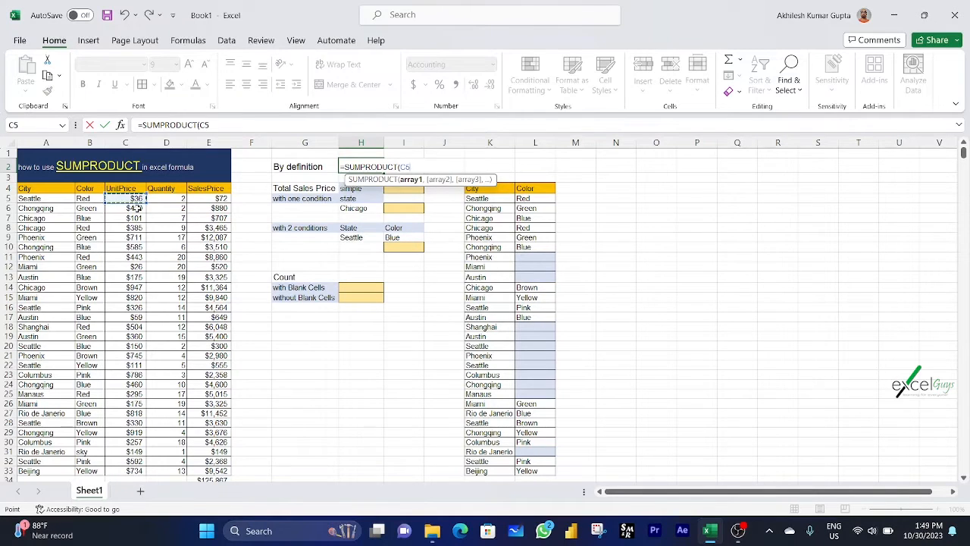
pyautogui.hotkey('ctrl', 'shift', 'Down')
pyautogui.write(')')
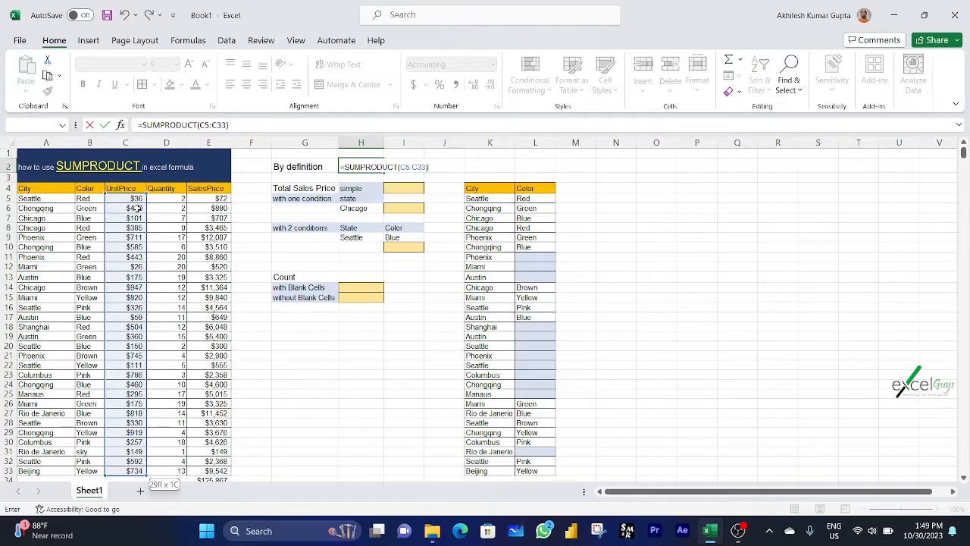
pyautogui.press('Return')
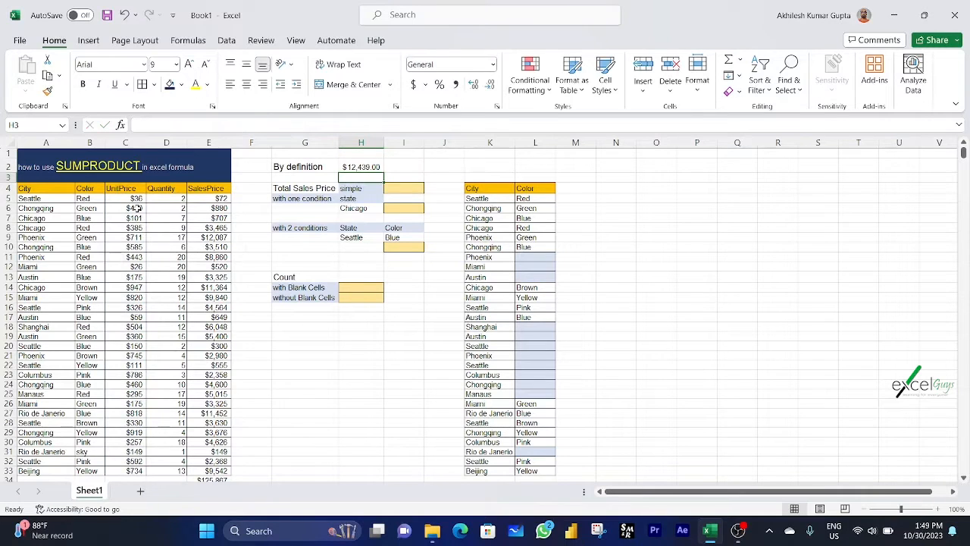
pyautogui.press('Up')
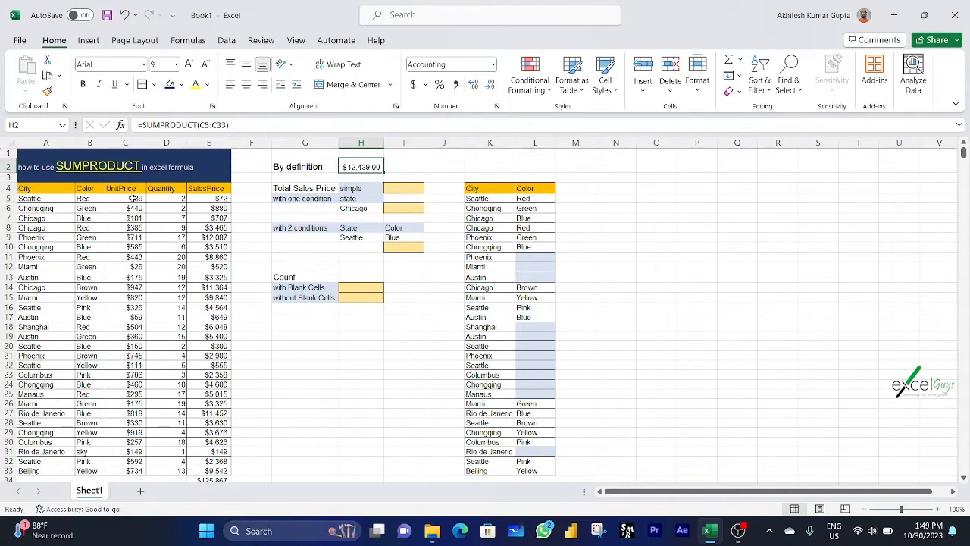
# Total the UnitPrice column in cell C34 with =SUM(C5:C33) and compare it with the SUMPRODUCT result in H2
pyautogui.click(132, 198)
pyautogui.hotkey('ctrl', 'shift', 'Down')
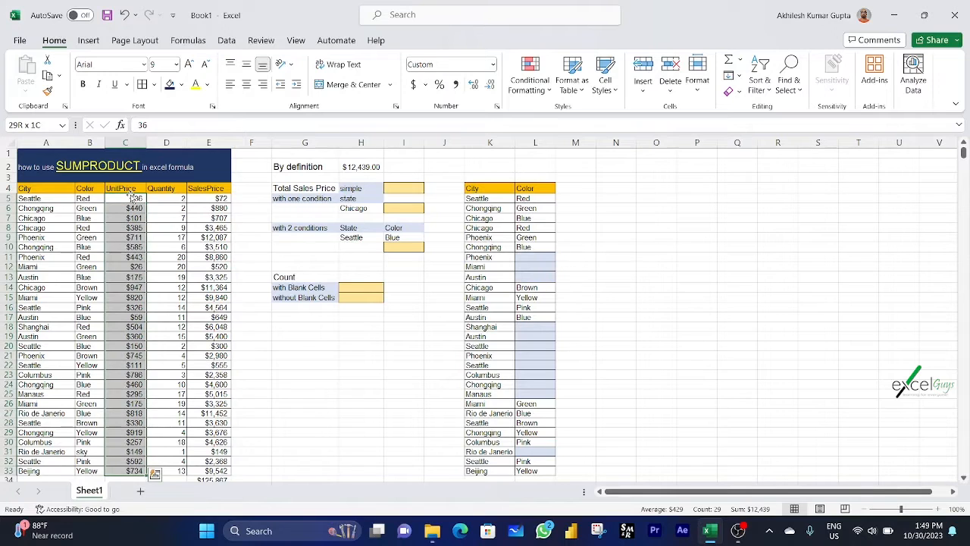
pyautogui.press('Up')
pyautogui.hotkey('ctrl', 'Down')
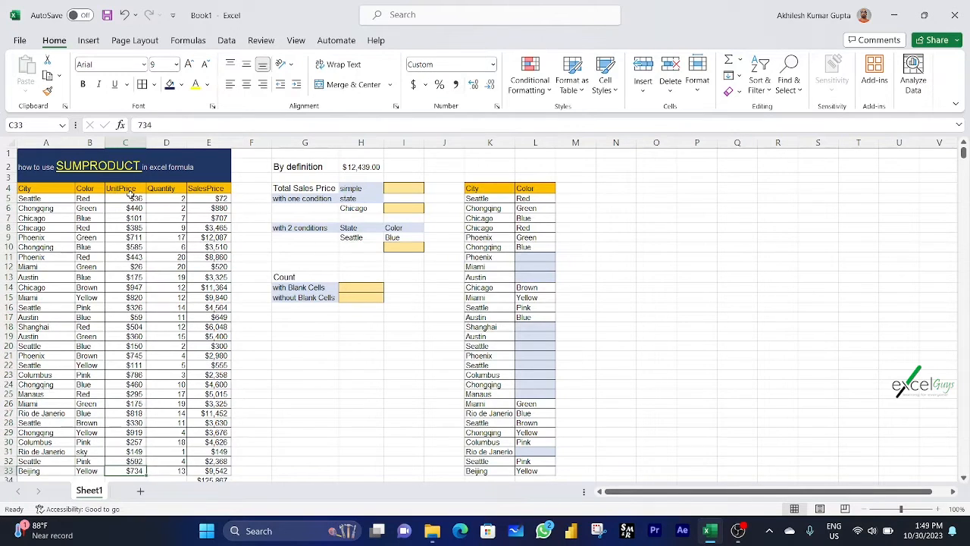
pyautogui.press('Down')
pyautogui.scroll(1, 324, 269)
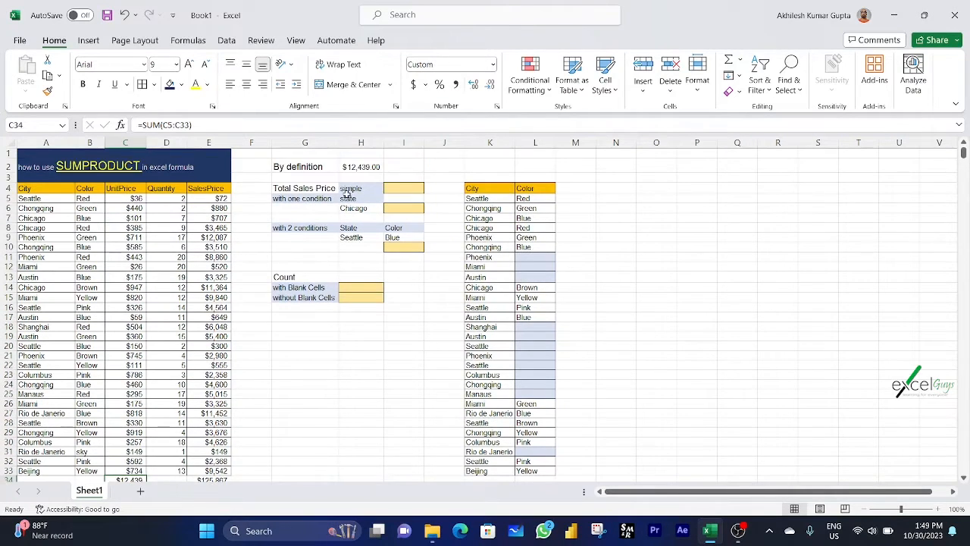
pyautogui.click(361, 171)
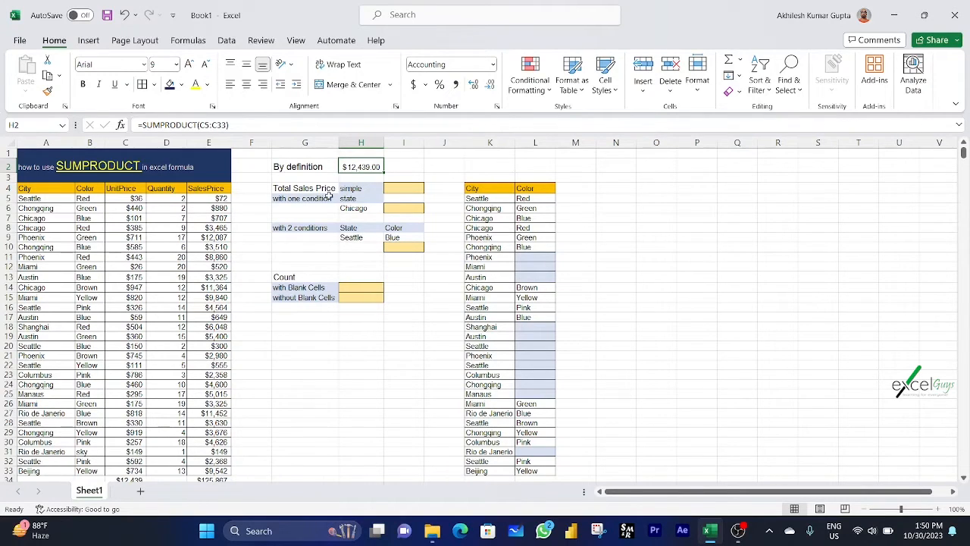
# Examine how UnitPrice and Quantity produce each row's SalesPrice, and check the SalesPrice column's total in E34
pyautogui.click(283, 189)
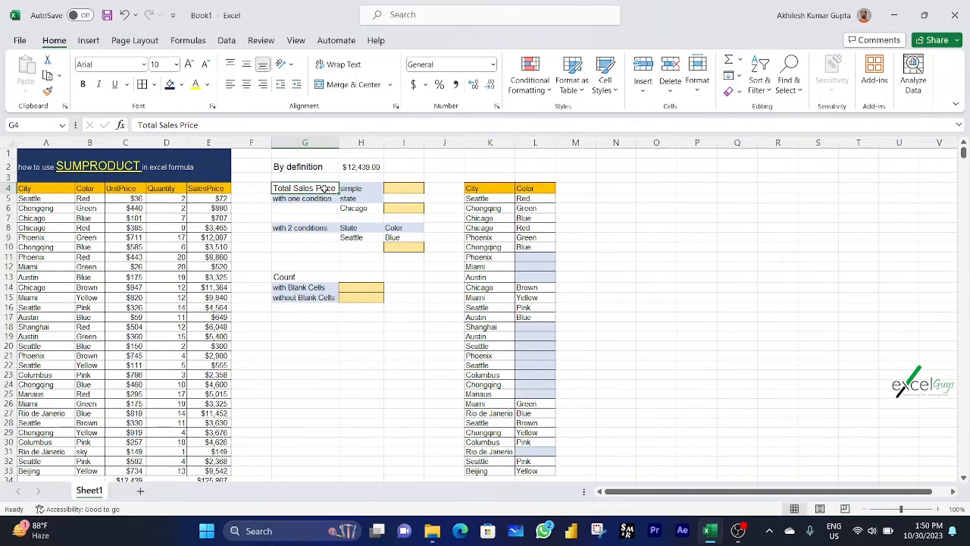
pyautogui.moveTo(129, 200); pyautogui.dragTo(171, 203)
pyautogui.click(212, 202)
pyautogui.click(135, 234)
pyautogui.moveTo(135, 234); pyautogui.dragTo(216, 236)
pyautogui.click(216, 248)
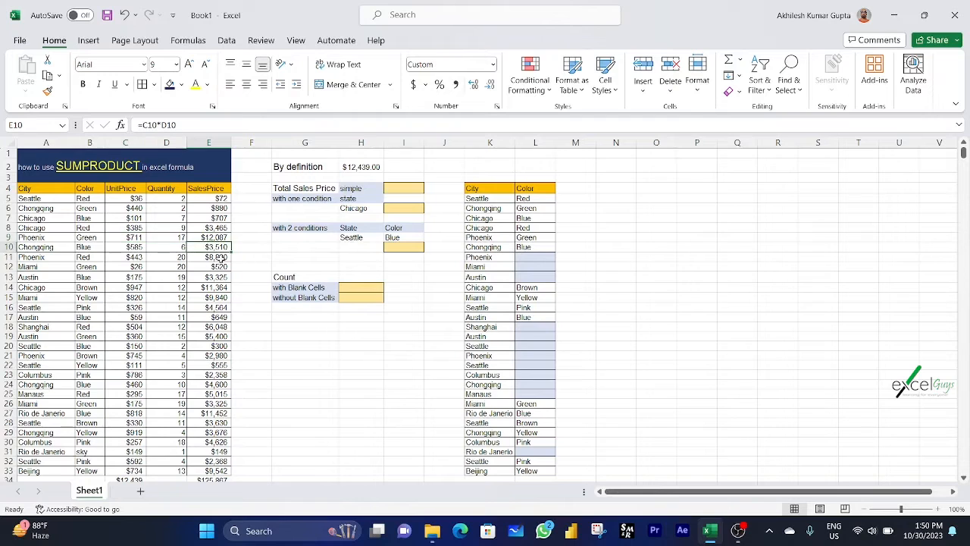
pyautogui.scroll(-4, 237, 336)
pyautogui.click(219, 365)
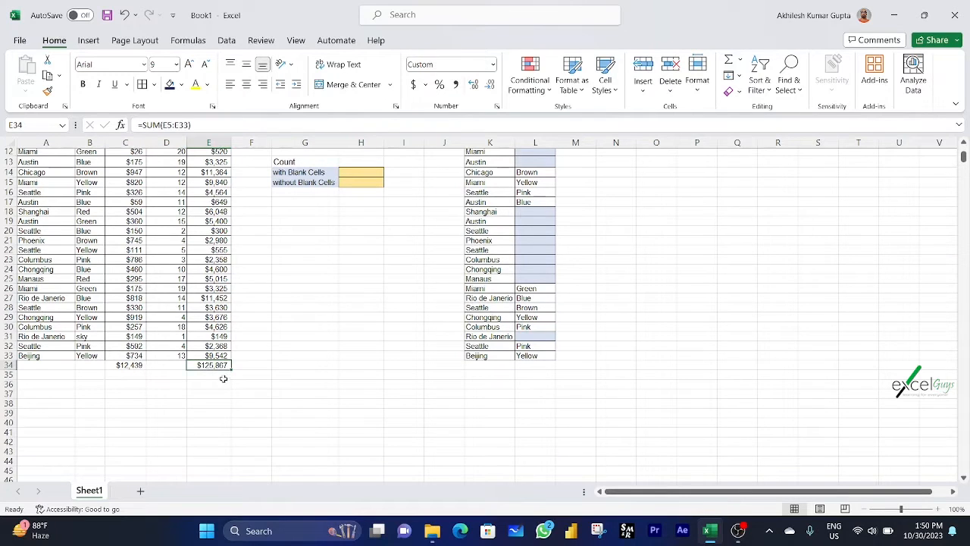
pyautogui.scroll(4, 221, 369)
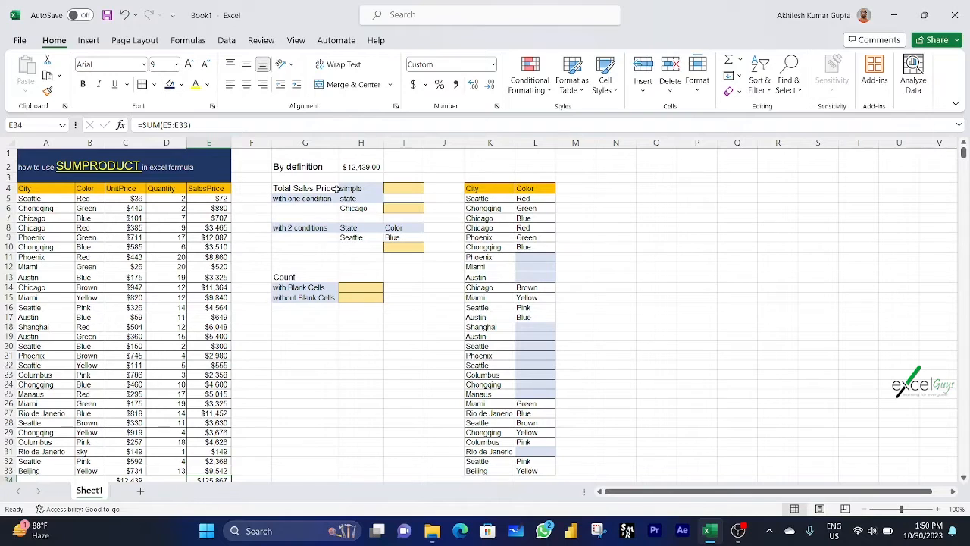
pyautogui.click(403, 186)
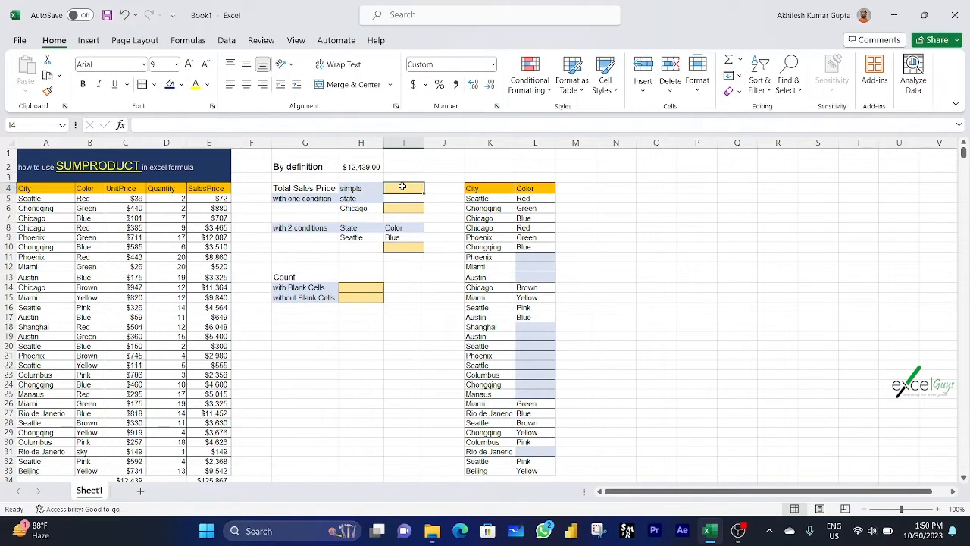
pyautogui.click(208, 142)
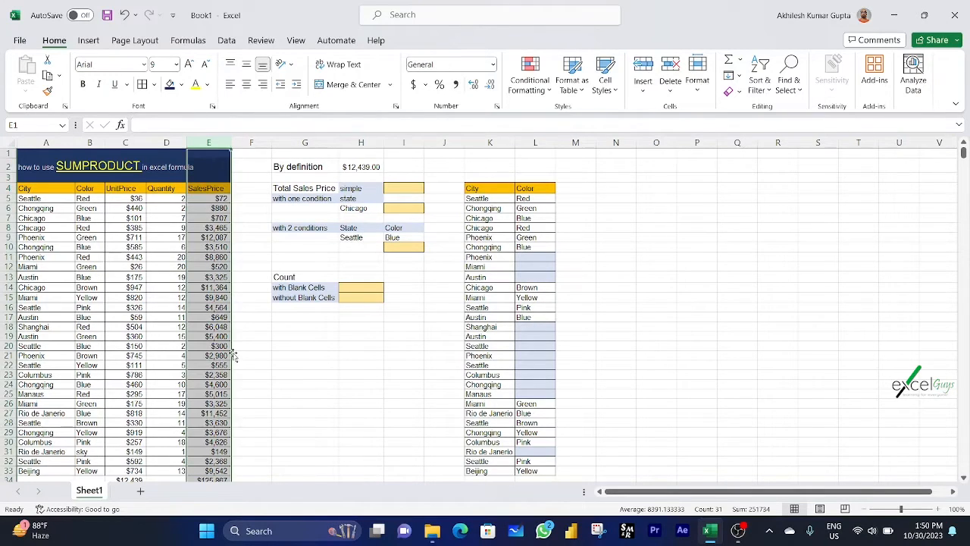
pyautogui.scroll(-5, 234, 353)
pyautogui.scroll(5, 206, 357)
# Calculate the simple Total Sales Price in cell I4 with =SUMPRODUCT(C5:C33,D5:D33), multiplying UnitPrice by Quantity
pyautogui.click(395, 188)
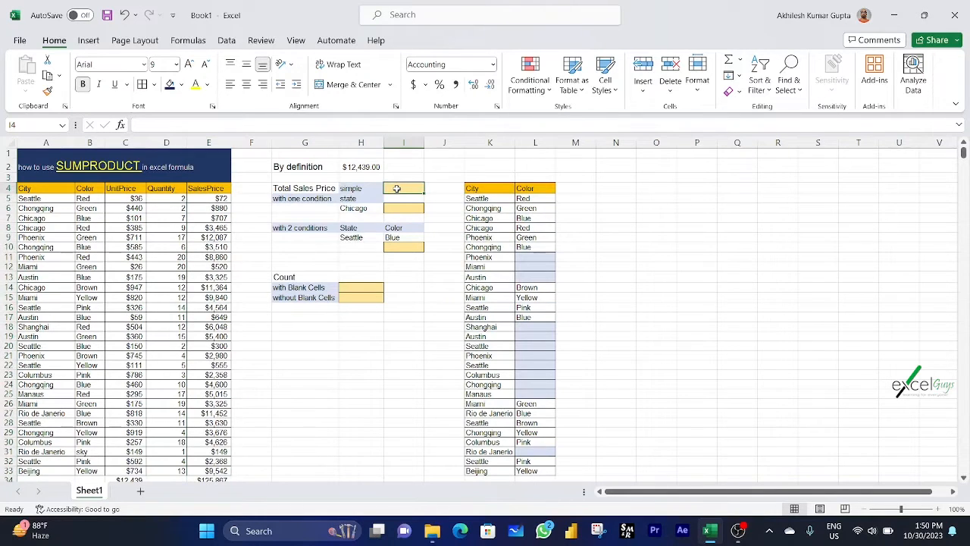
pyautogui.write('=sum')
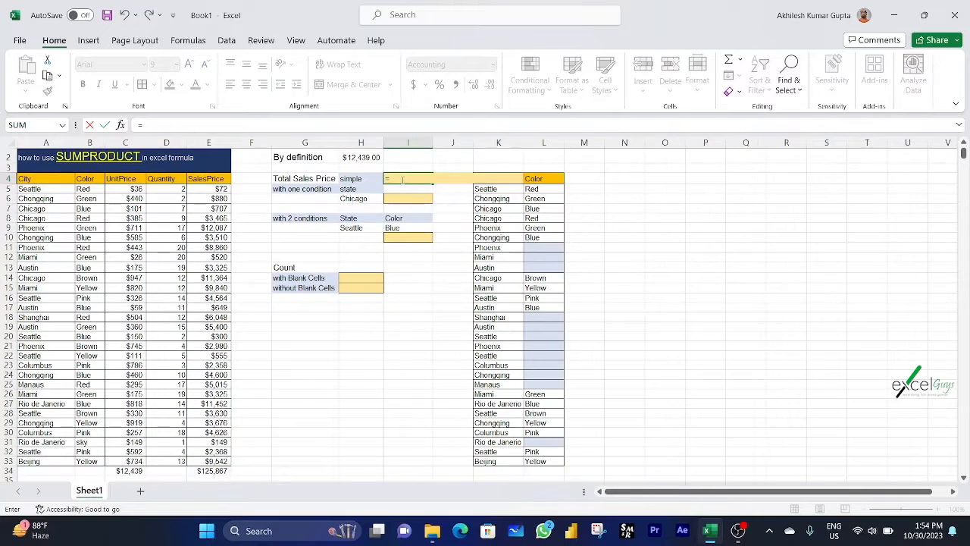
pyautogui.write('sum')
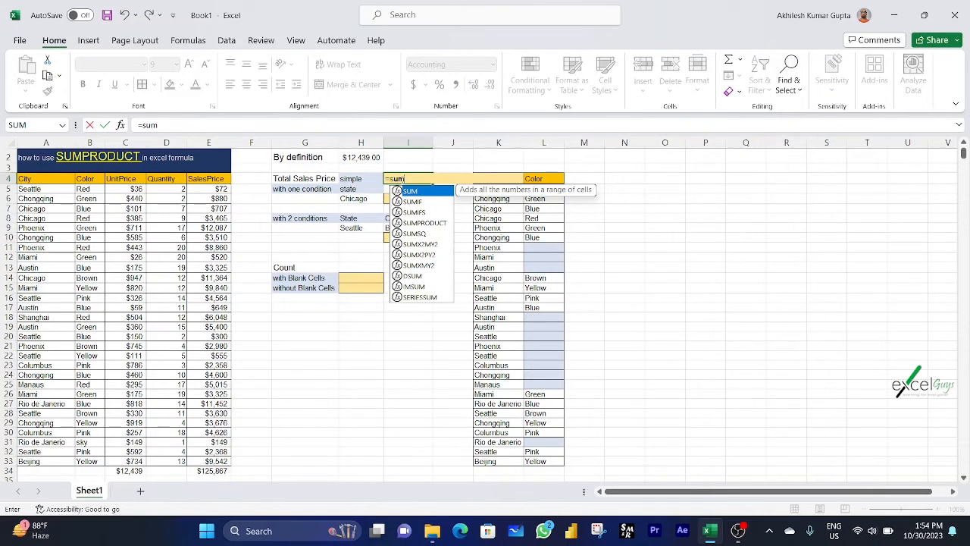
pyautogui.write('pr')
pyautogui.press('Tab')
pyautogui.click(130, 190)
pyautogui.hotkey('ctrl', 'shift', 'Down')
pyautogui.hotkey('shift', 'Up')
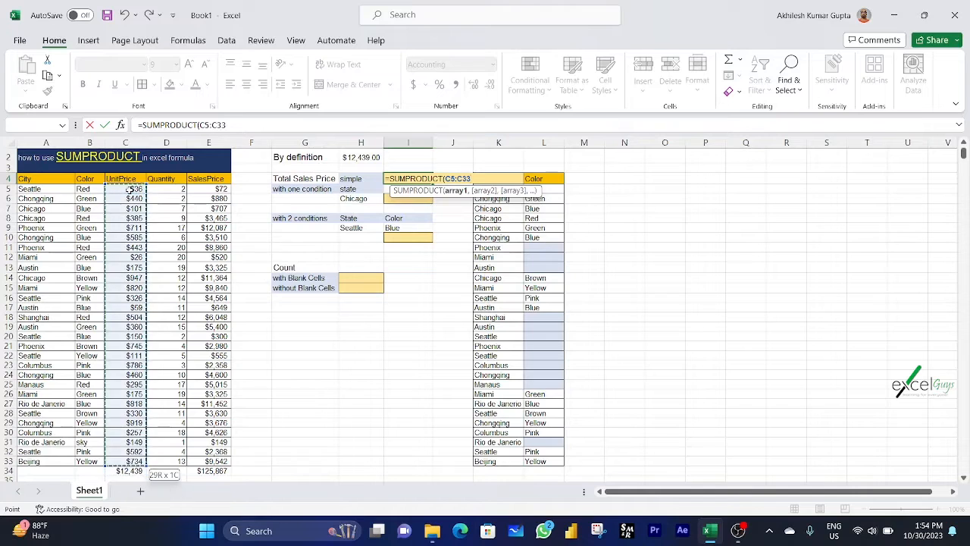
pyautogui.write(',')
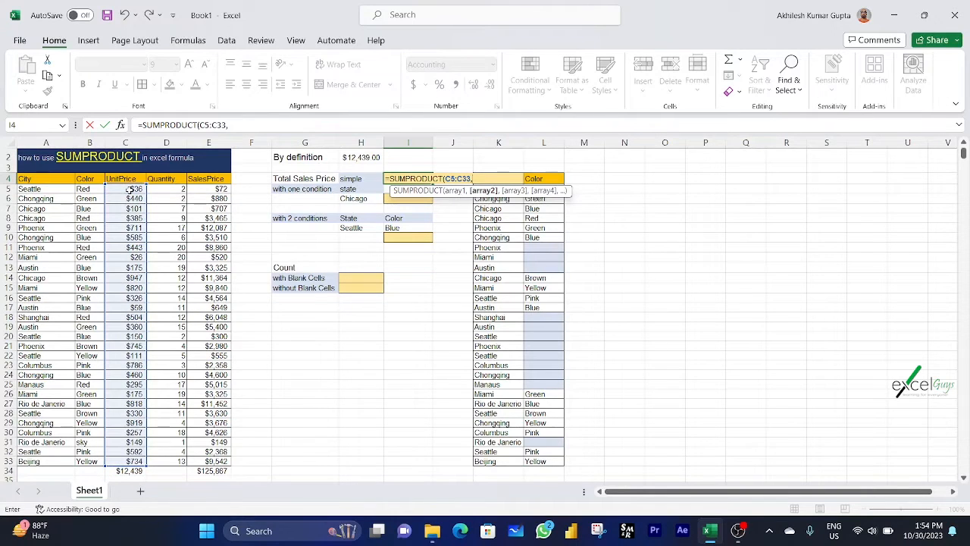
pyautogui.click(161, 190)
pyautogui.hotkey('ctrl', 'shift', 'Down')
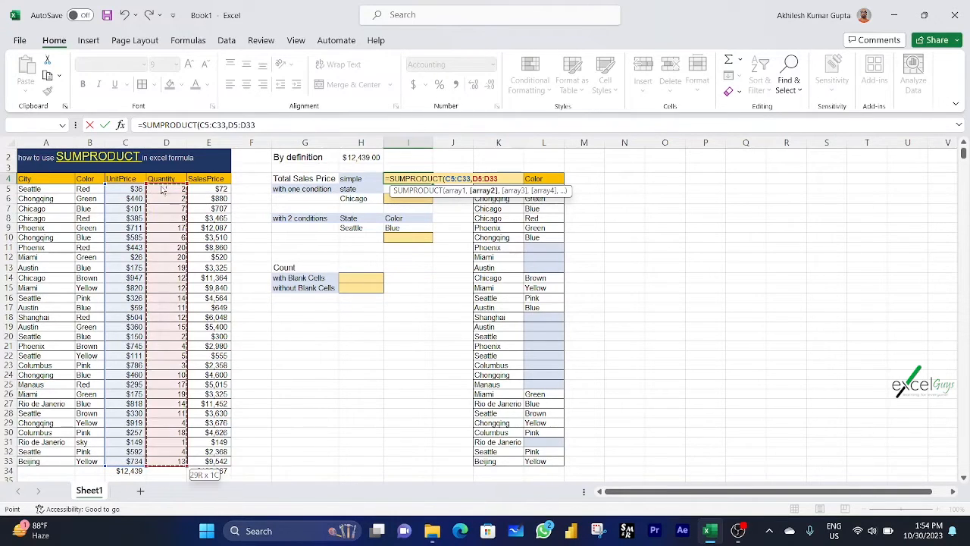
pyautogui.write(')')
pyautogui.press('Return')
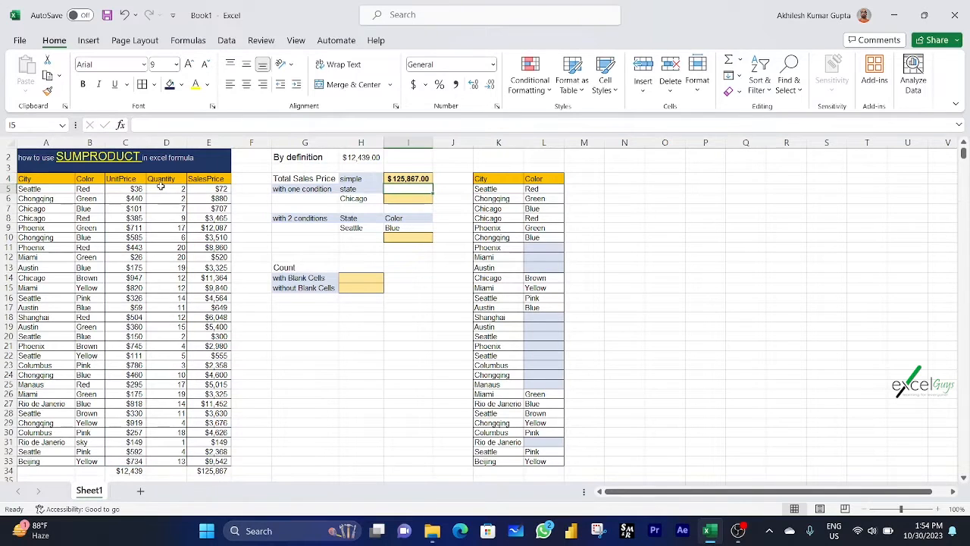
pyautogui.press('Up')
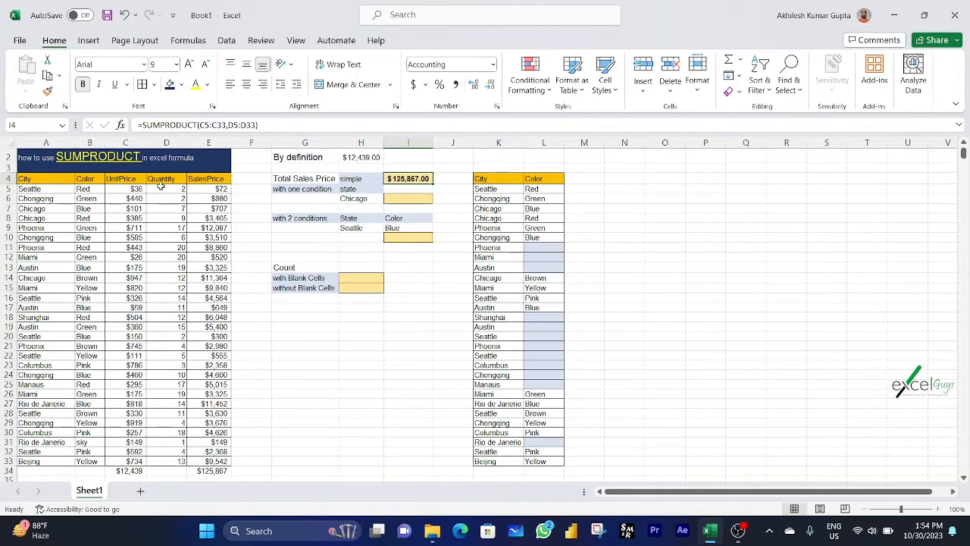
# Compare the SUMPRODUCT result in I4 with the SalesPrice column total in E34
pyautogui.scroll(-2, 235, 447)
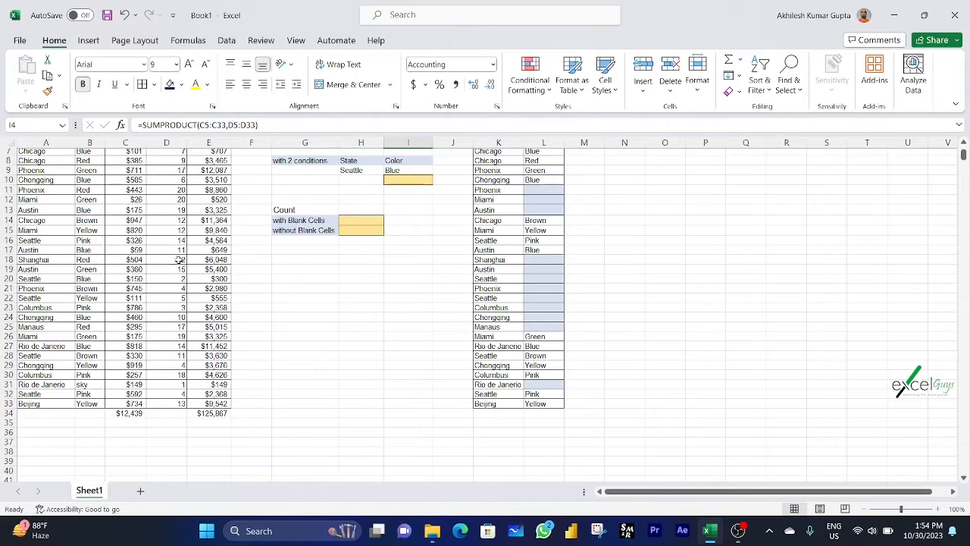
pyautogui.scroll(3, 180, 260)
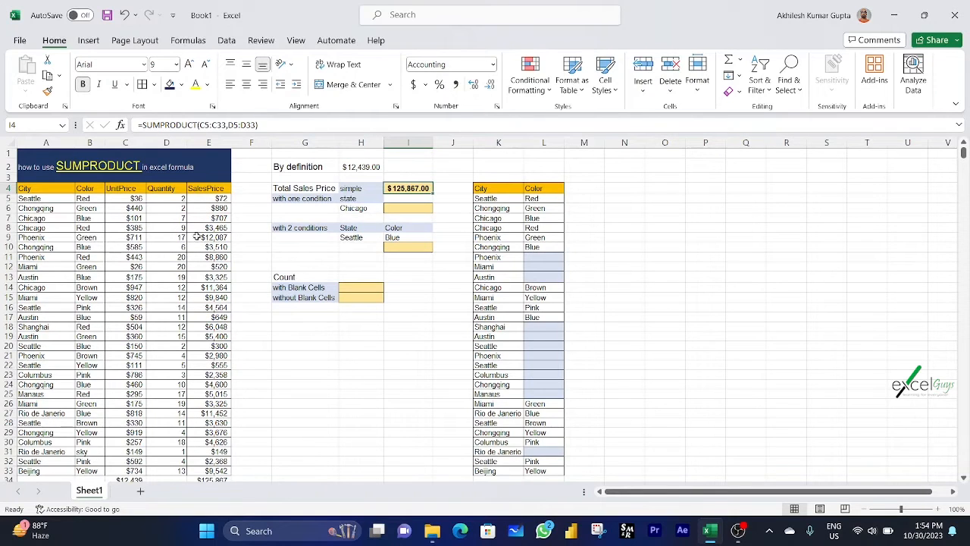
pyautogui.scroll(-3, 196, 237)
pyautogui.click(218, 394)
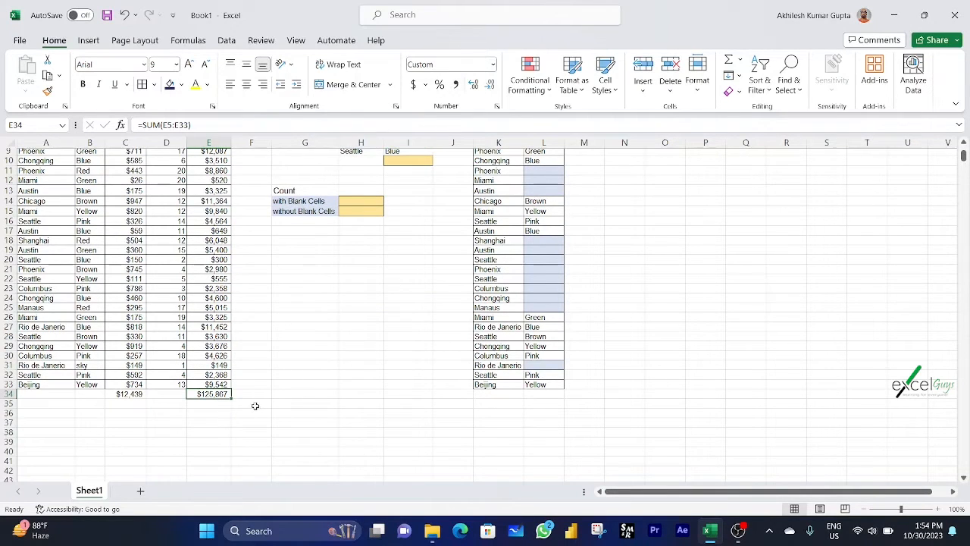
pyautogui.scroll(3, 300, 381)
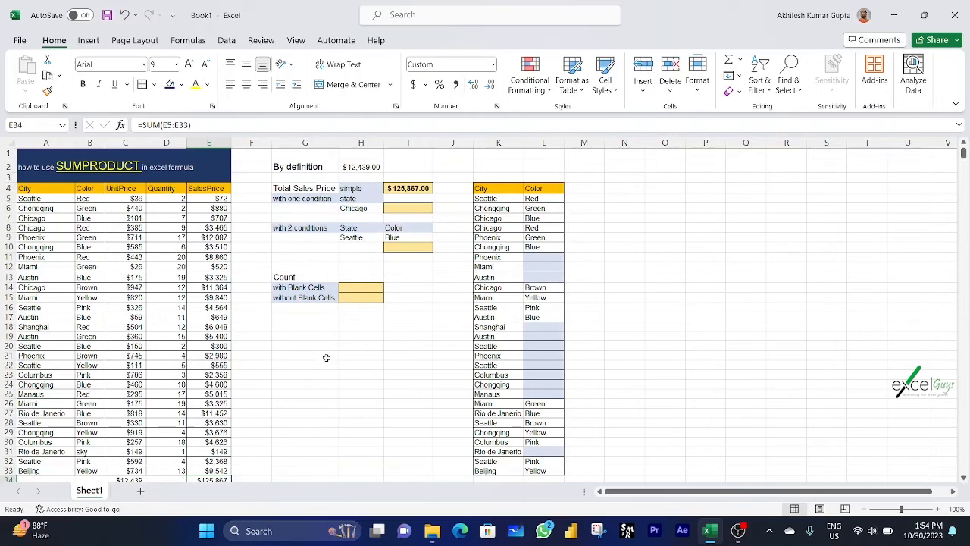
pyautogui.click(410, 189)
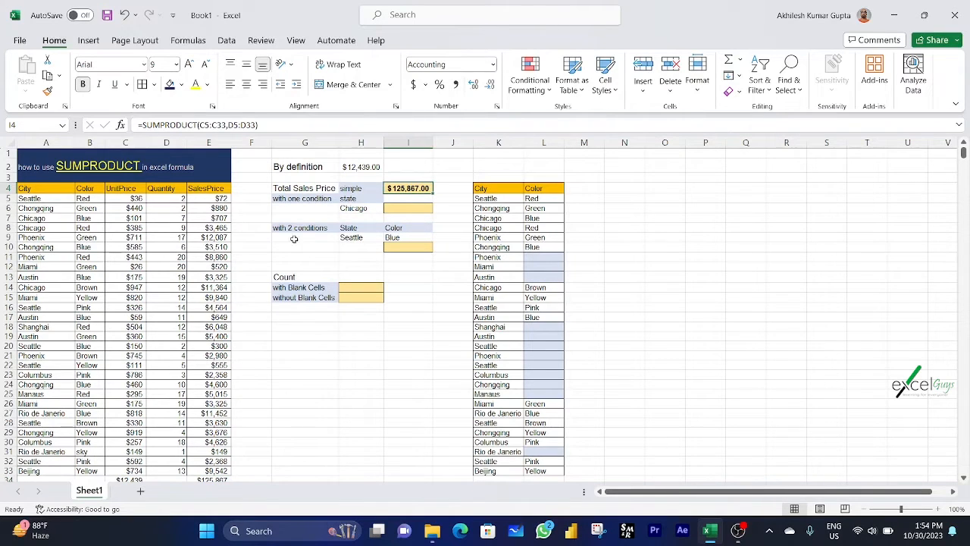
pyautogui.click(213, 142)
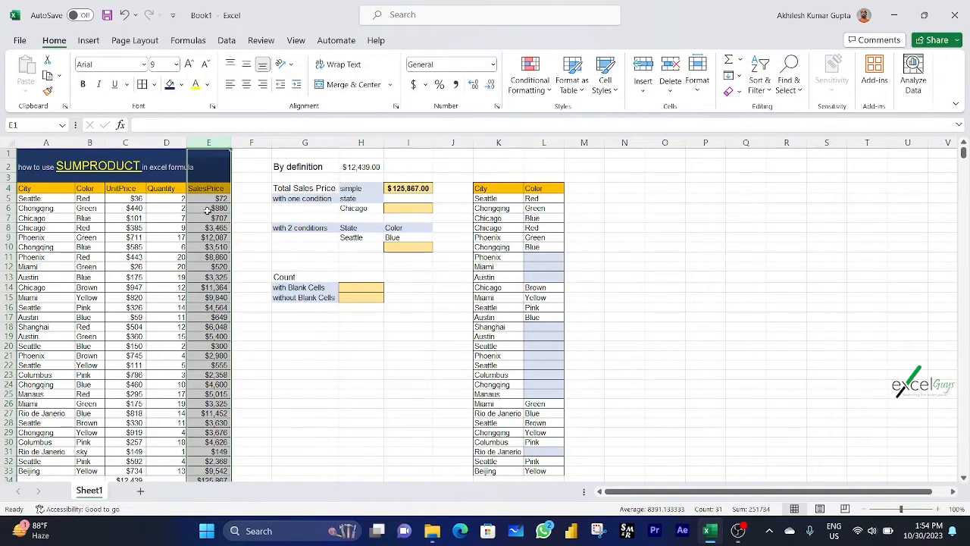
pyautogui.click(388, 188)
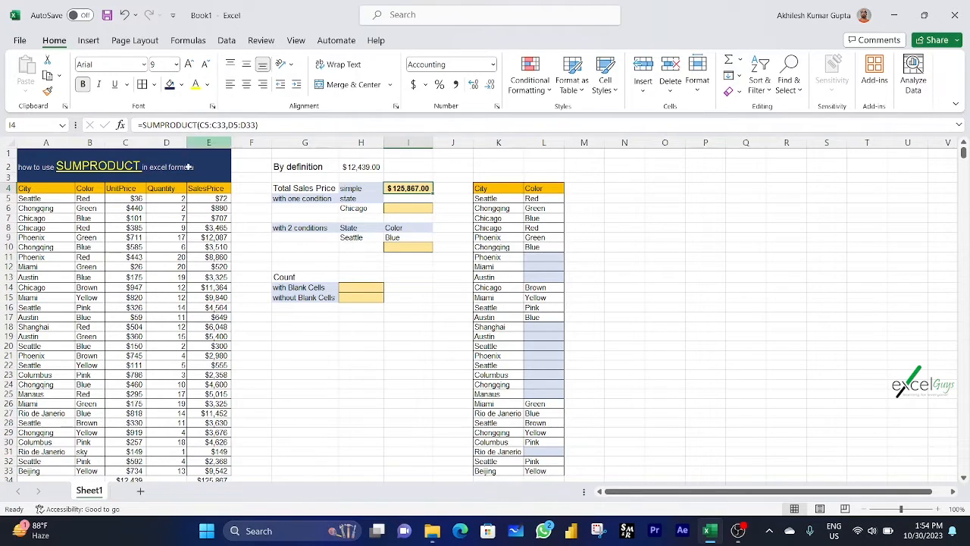
# Compare the UnitPrice and Quantity ranges that form the two arrays of the SUMPRODUCT formula in I4
pyautogui.moveTo(142, 197); pyautogui.dragTo(140, 461)
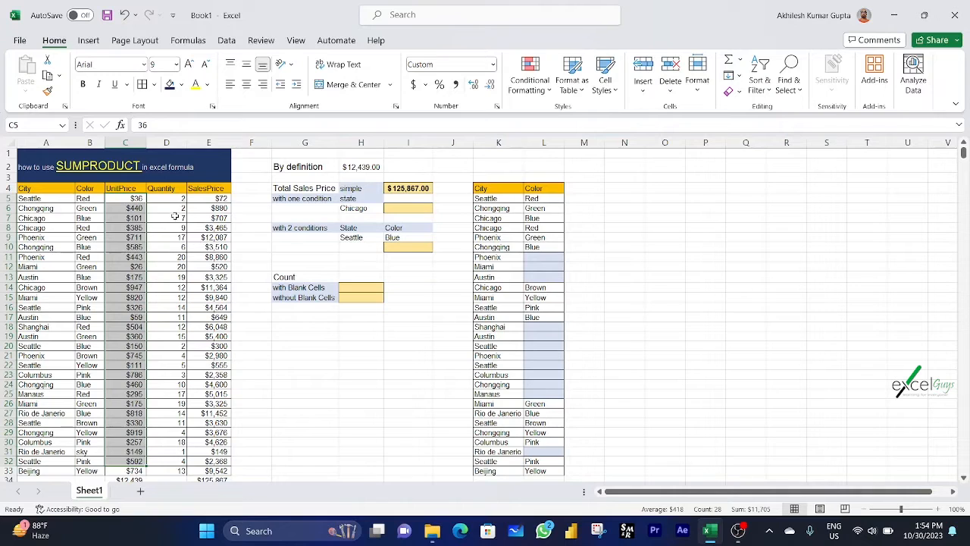
pyautogui.moveTo(175, 199); pyautogui.dragTo(184, 471)
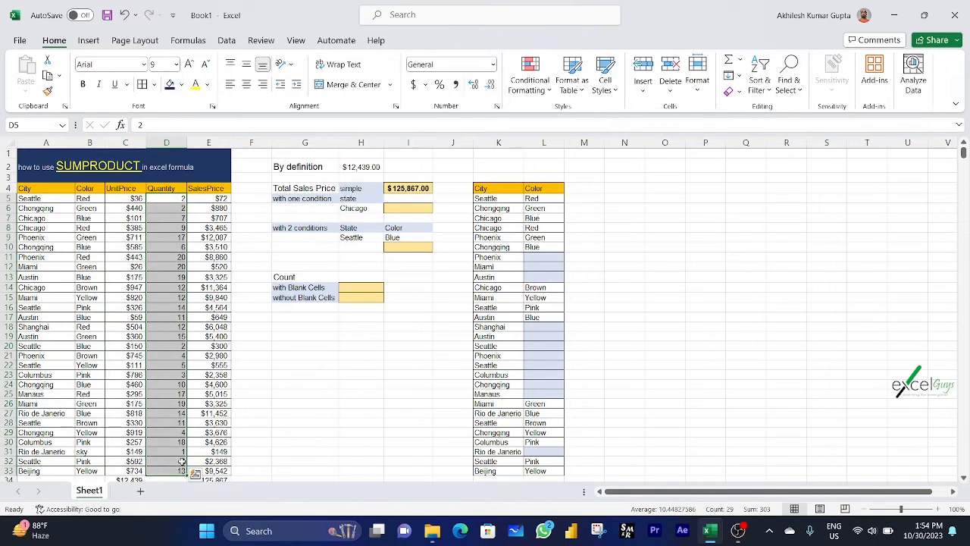
pyautogui.click(162, 200)
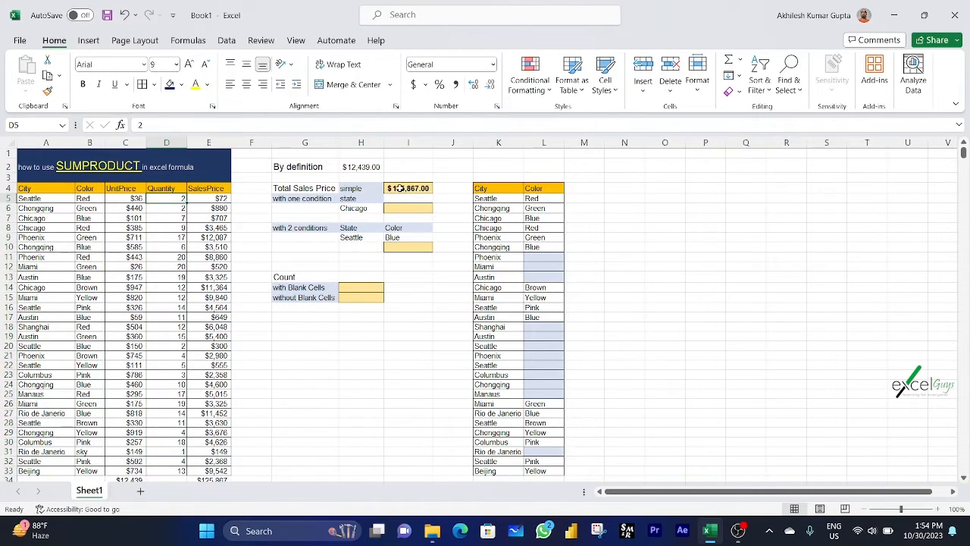
pyautogui.moveTo(135, 199); pyautogui.dragTo(120, 477)
pyautogui.moveTo(176, 175); pyautogui.dragTo(165, 453)
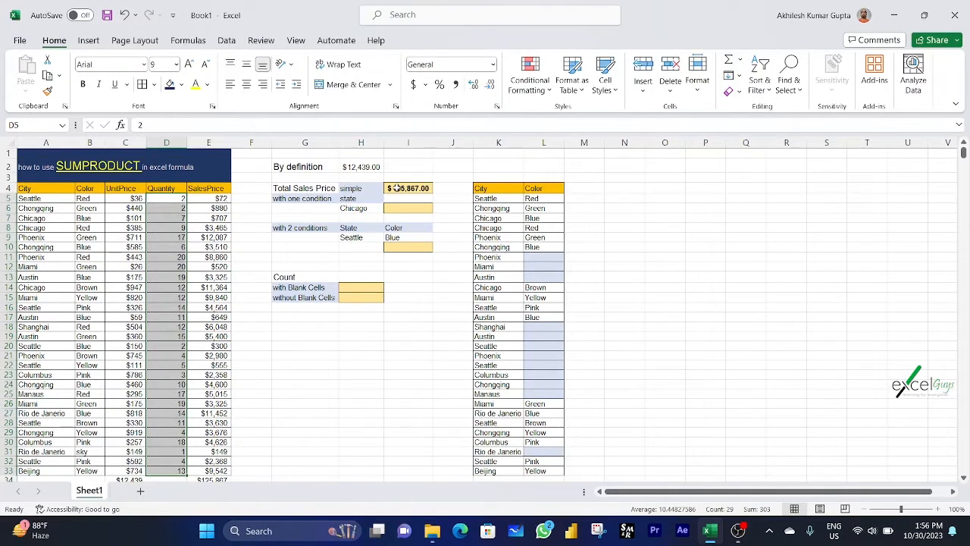
pyautogui.press('Escape')
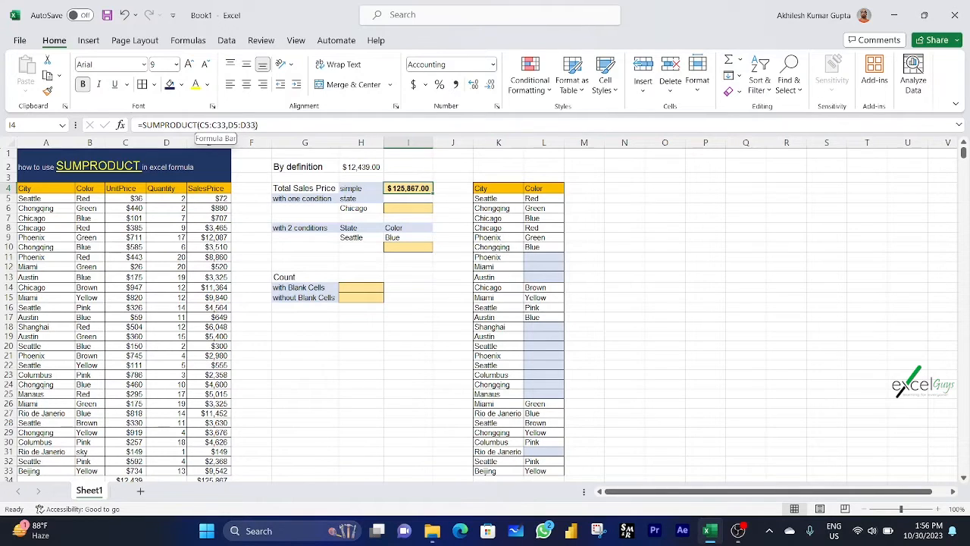
# Change the second array of the SUMPRODUCT formula in I4 to D5:D34 to try arrays of unequal size
pyautogui.click(259, 125)
pyautogui.press('BackSpace')
pyautogui.write('2')
pyautogui.press('BackSpace')
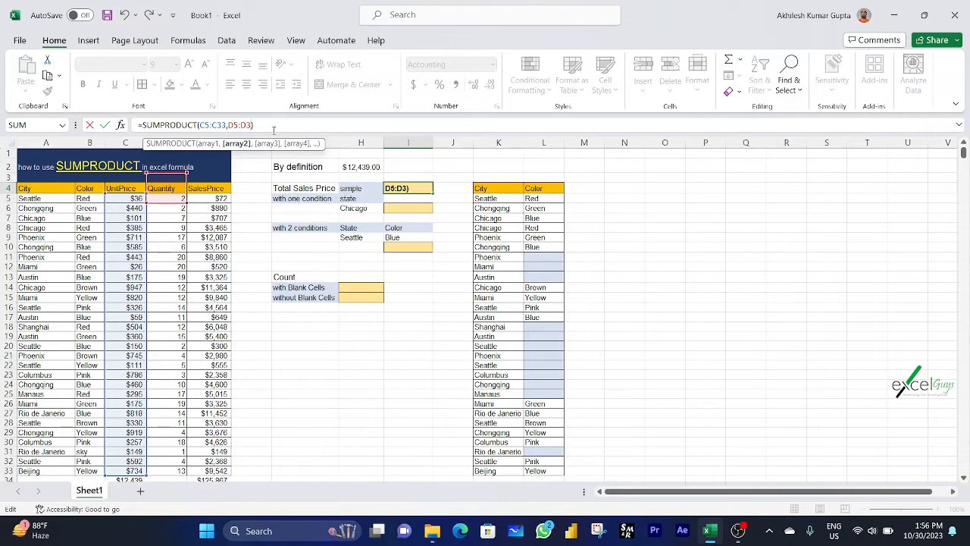
pyautogui.write('4')
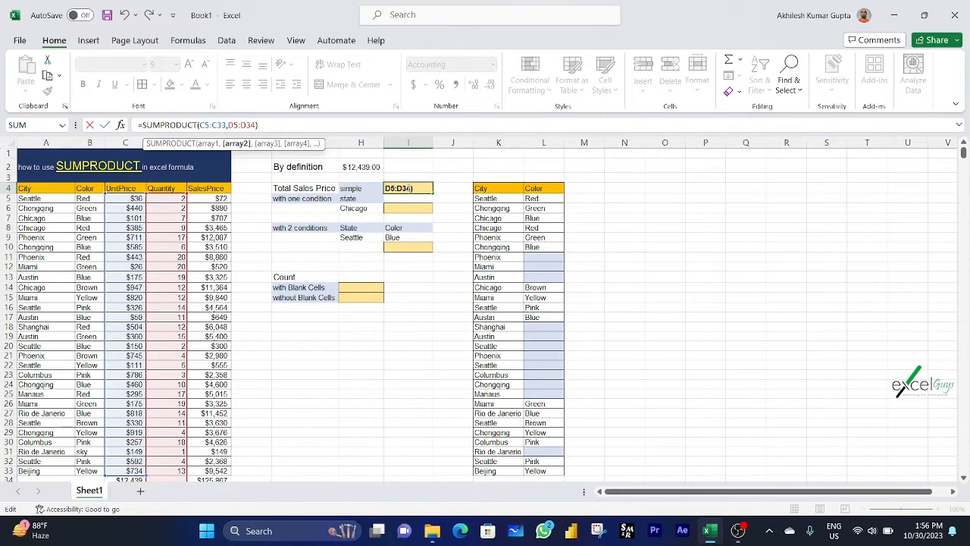
pyautogui.press('Return')
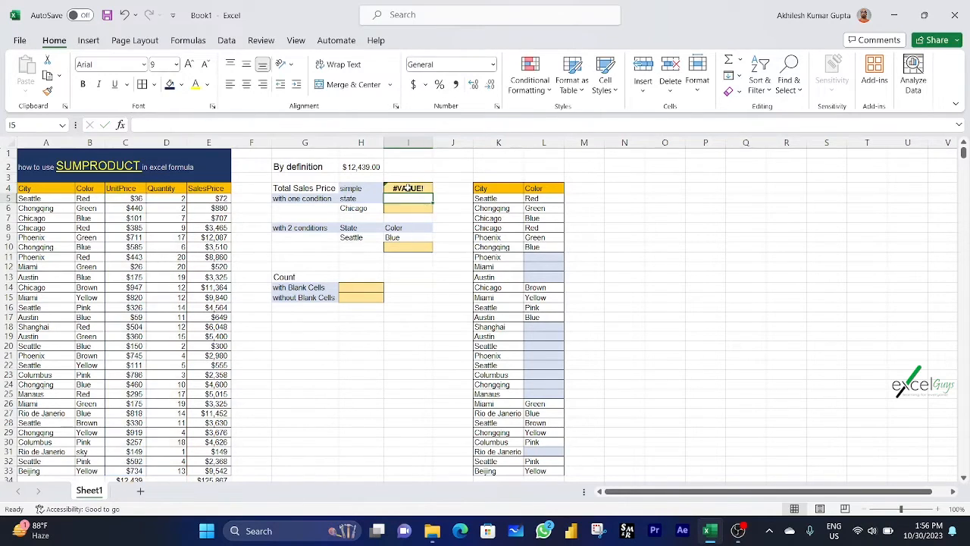
# Restore the second array of the SUMPRODUCT formula in I4 to D5:D33
pyautogui.click(407, 188)
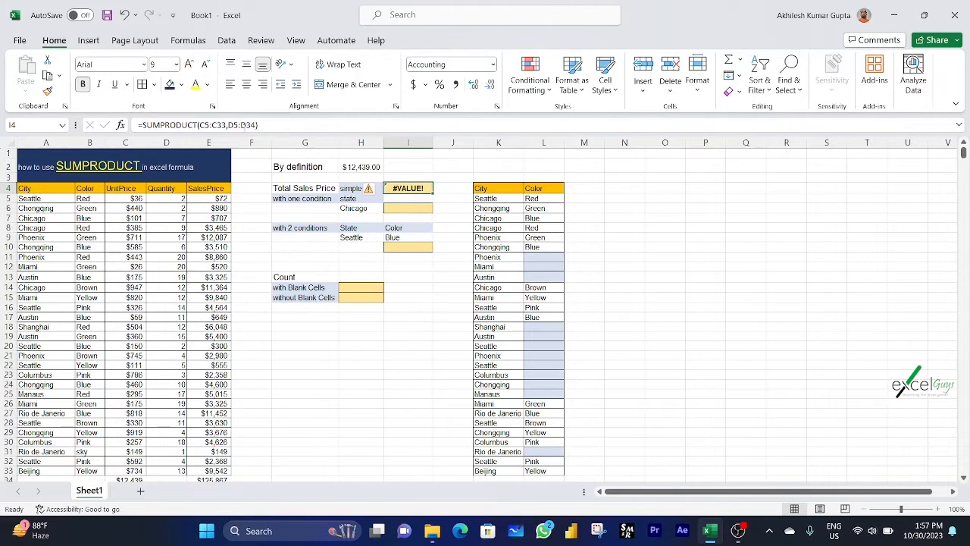
pyautogui.moveTo(226, 125)
pyautogui.mouseDown()
pyautogui.moveTo(211, 125)
pyautogui.moveTo(239, 126)
pyautogui.mouseUp()
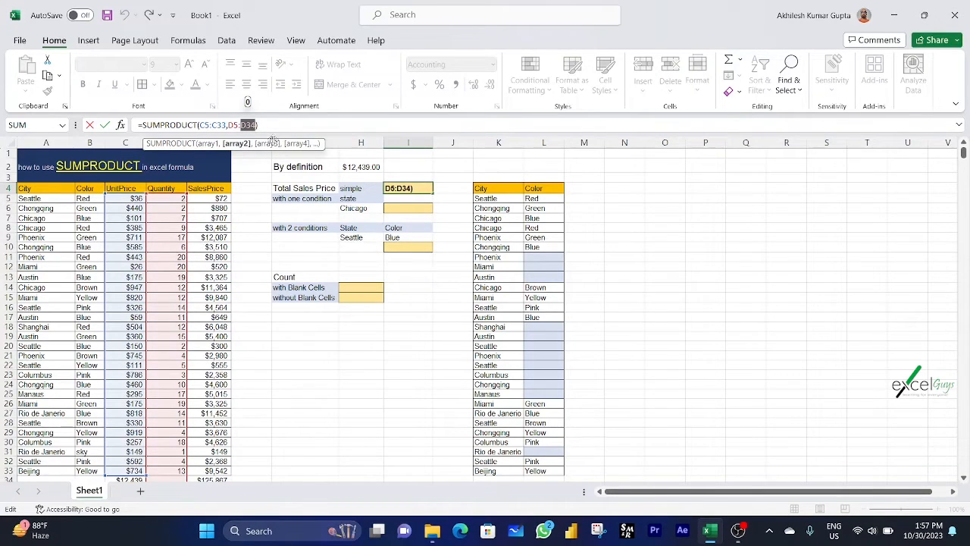
pyautogui.write('D33')
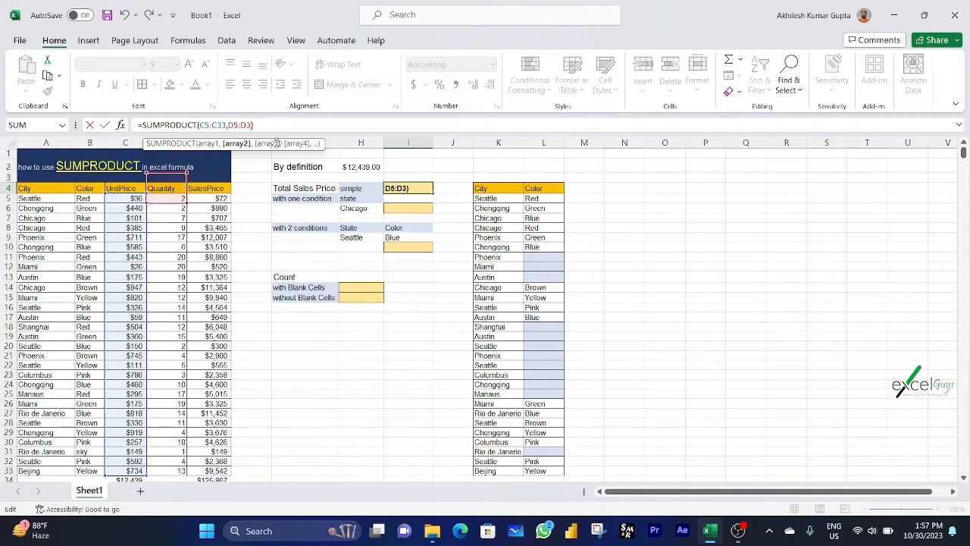
pyautogui.press('Return')
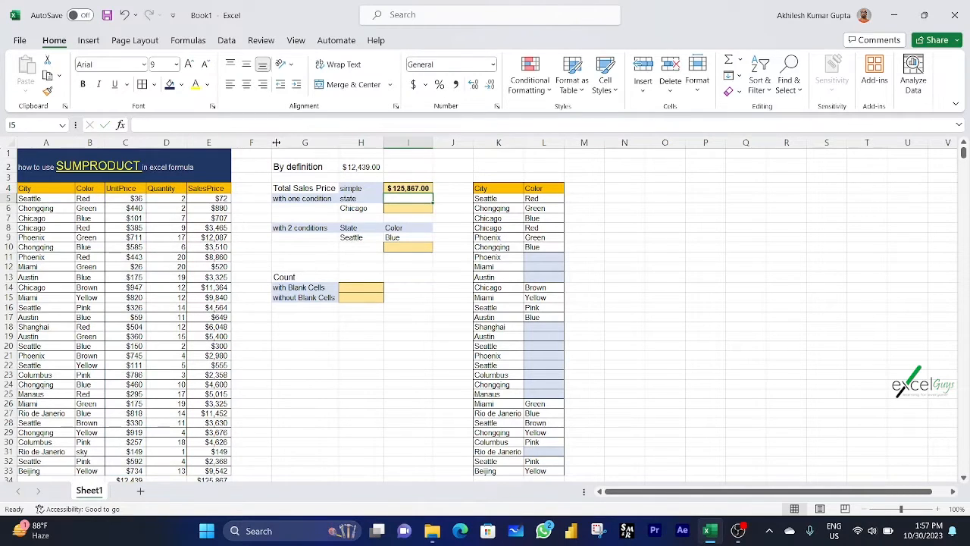
pyautogui.click(393, 186)
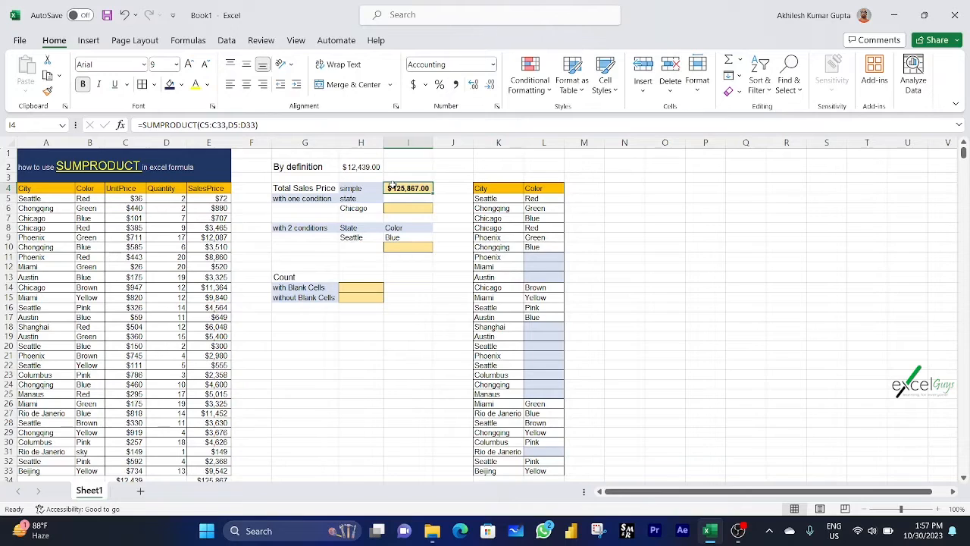
# Relabel the one-condition criterion header in H5 as "city" to match the sales table's City column
pyautogui.click(289, 199)
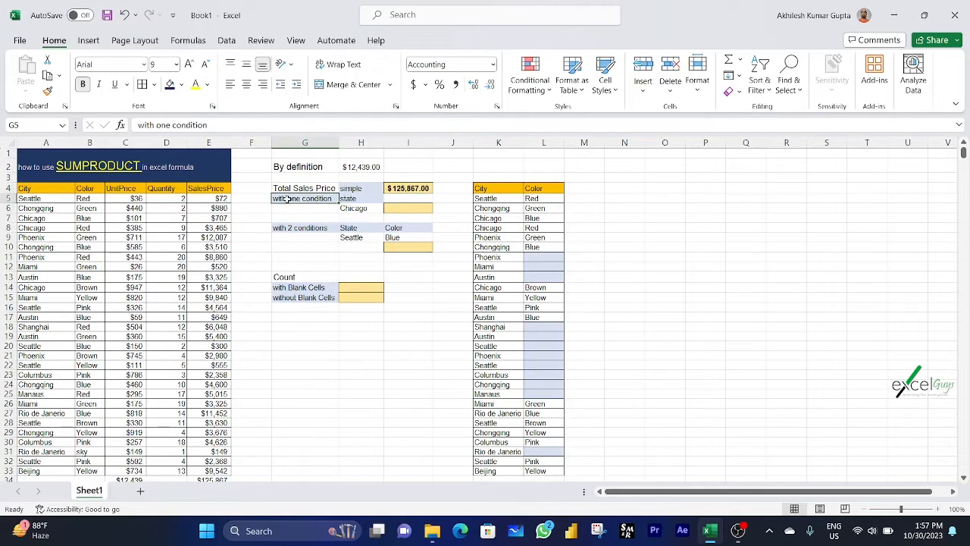
pyautogui.click(349, 209)
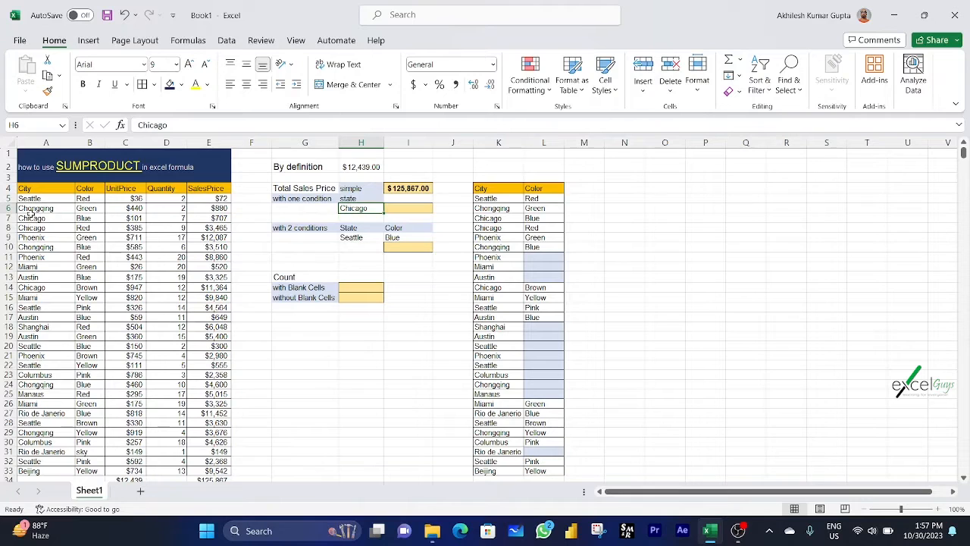
pyautogui.moveTo(30, 189); pyautogui.dragTo(31, 263)
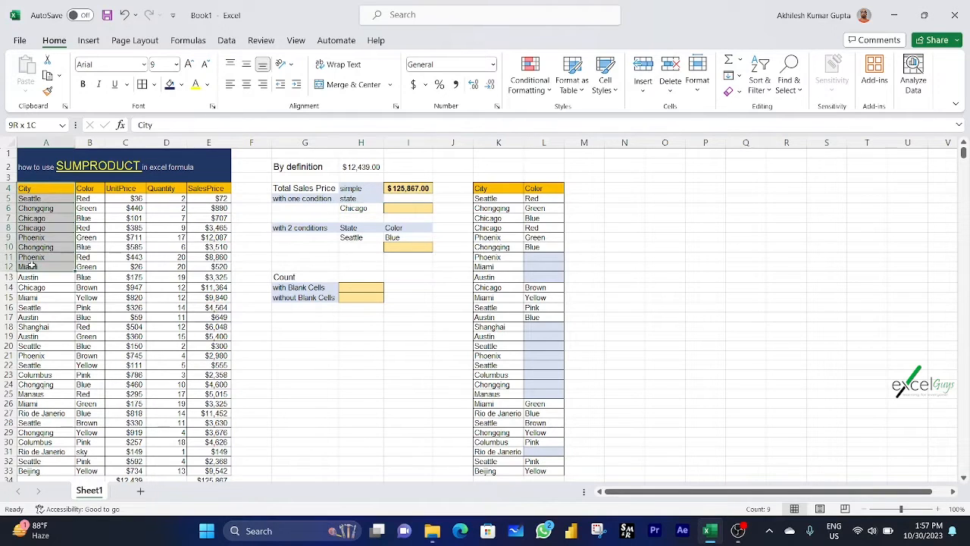
pyautogui.click(31, 190)
pyautogui.moveTo(32, 189); pyautogui.dragTo(30, 405)
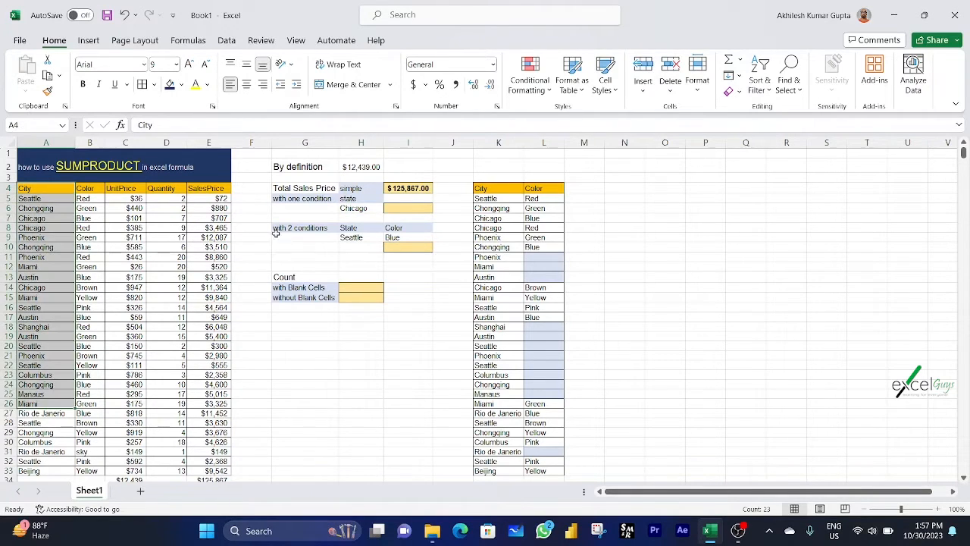
pyautogui.click(354, 199)
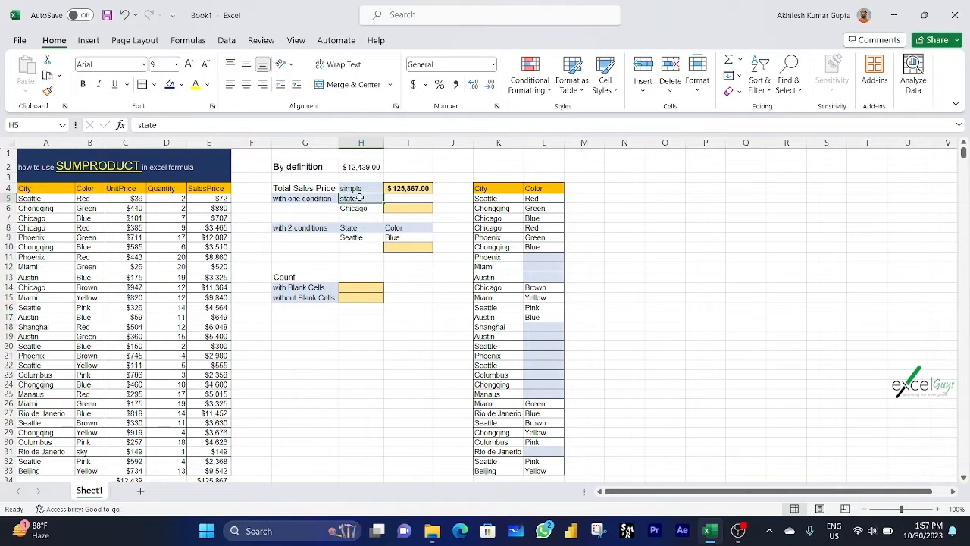
pyautogui.write('city')
pyautogui.press('Tab')
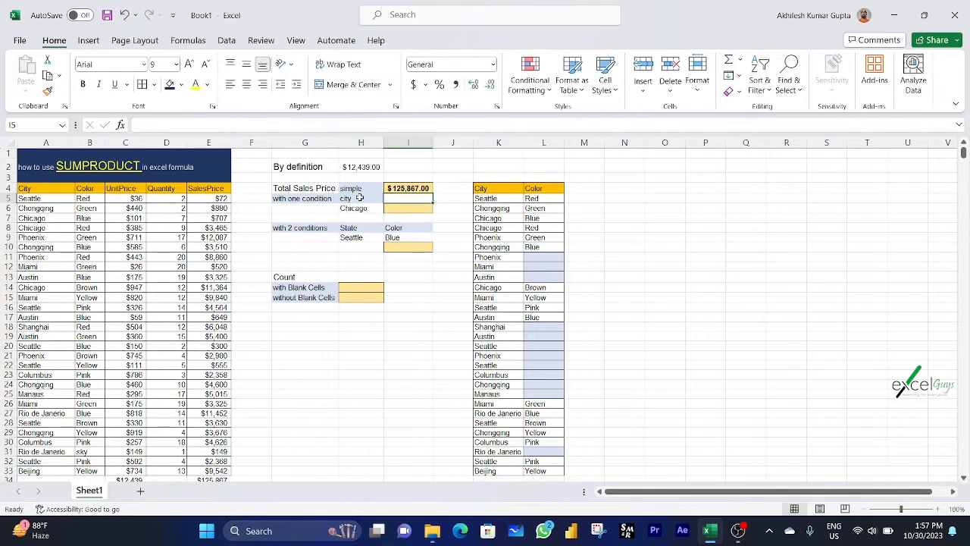
# Calculate the Total Sales Price for Chicago in cell I6 with =SUMPRODUCT((A5:A33=H6)*E5:E33)
pyautogui.click(408, 208)
pyautogui.write('=')
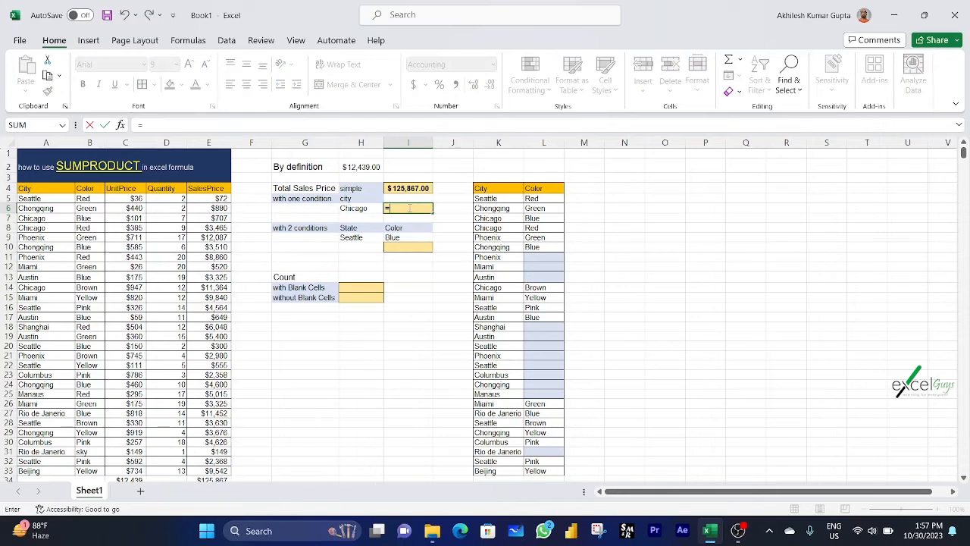
pyautogui.write('sump')
pyautogui.press('Tab')
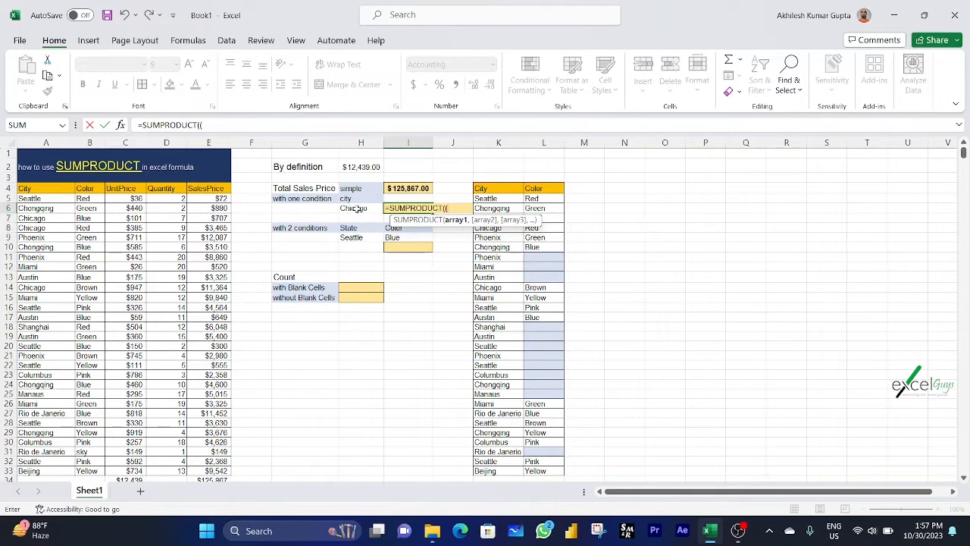
pyautogui.click(43, 198)
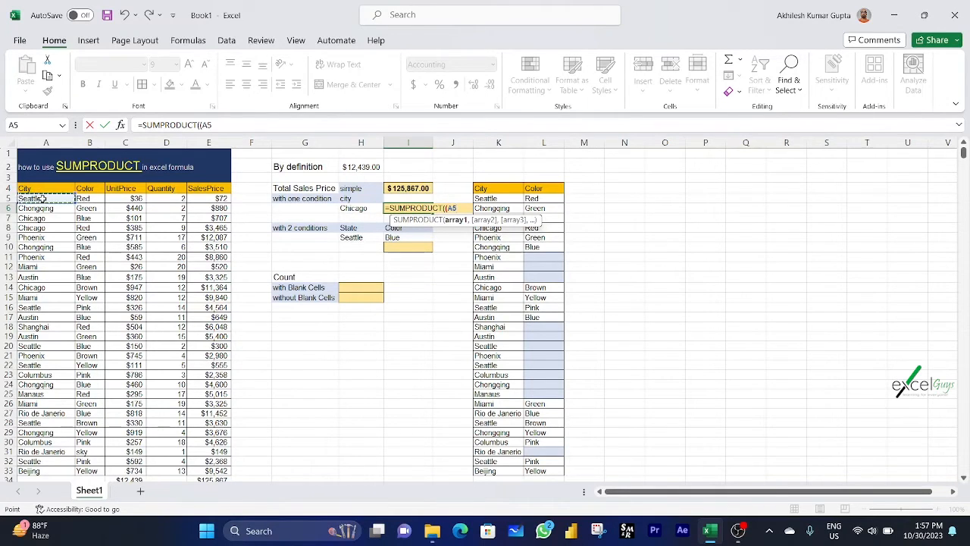
pyautogui.hotkey('ctrl', 'shift', 'Down')
pyautogui.write('=')
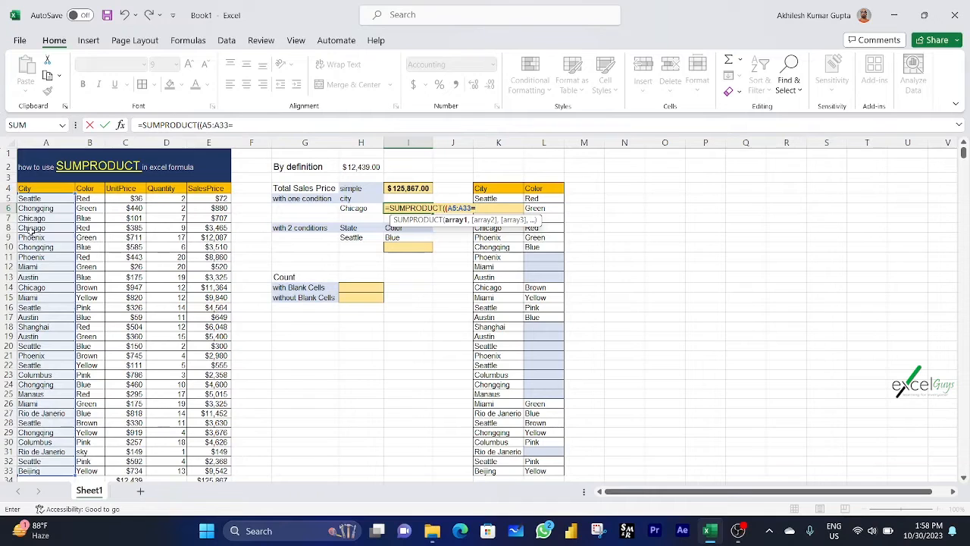
pyautogui.click(355, 209)
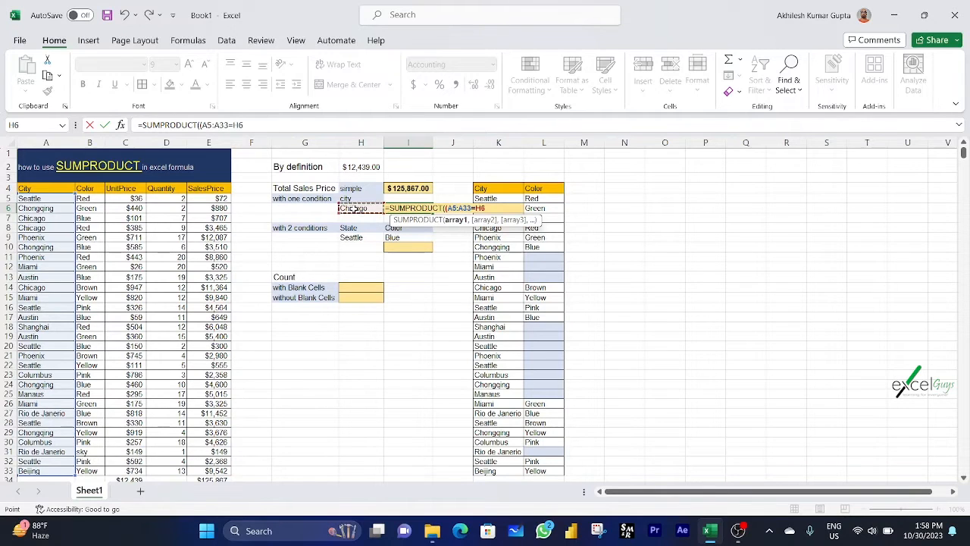
pyautogui.write(')*')
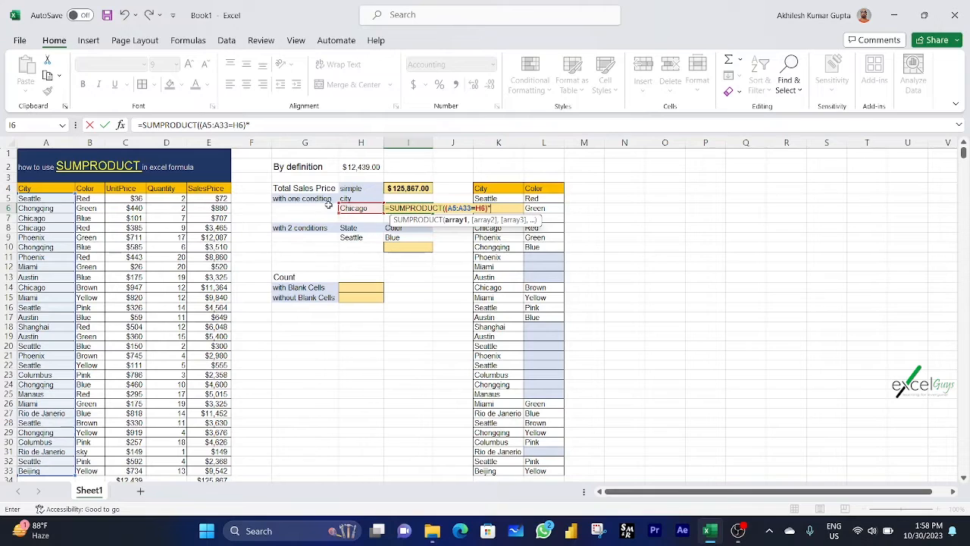
pyautogui.click(216, 197)
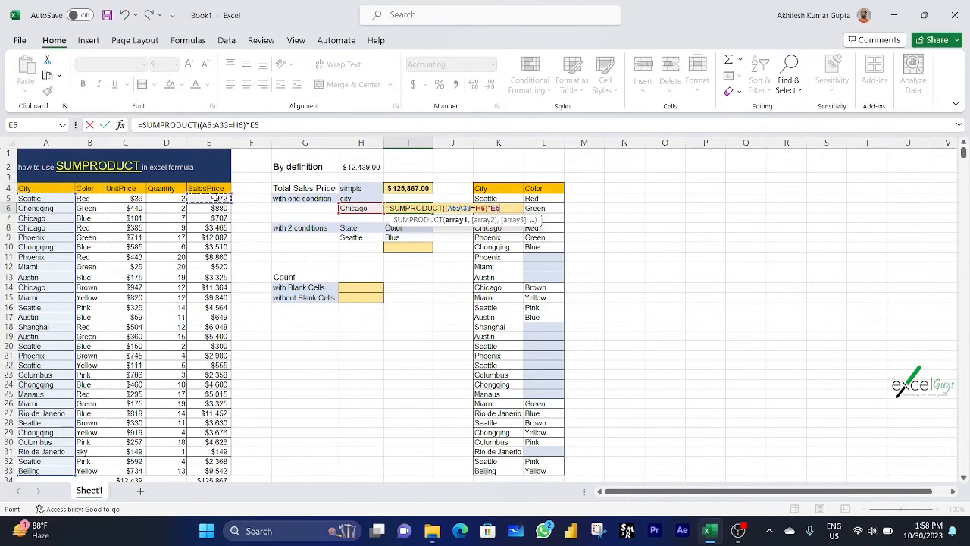
pyautogui.hotkey('ctrl', 'shift', 'Down')
pyautogui.hotkey('shift', 'Up')
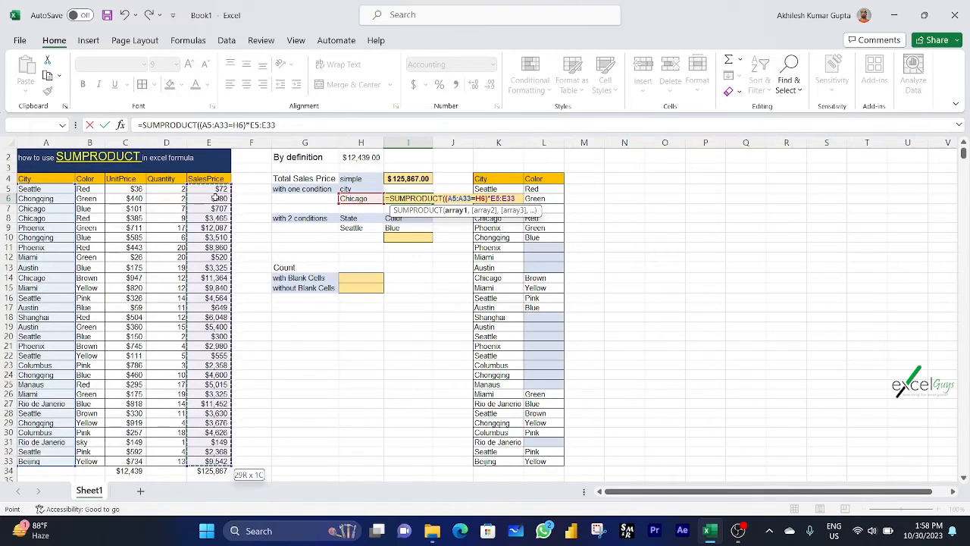
pyautogui.write(')')
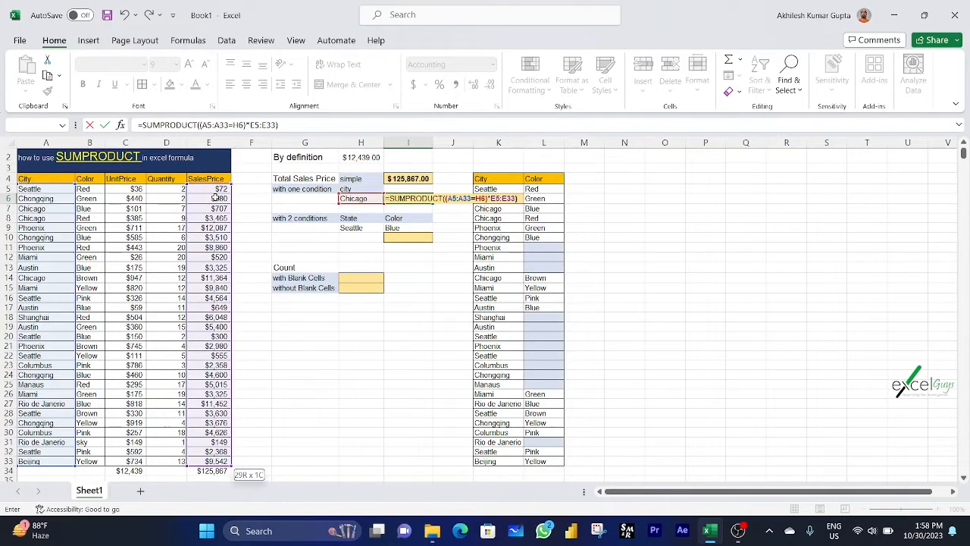
pyautogui.press('Return')
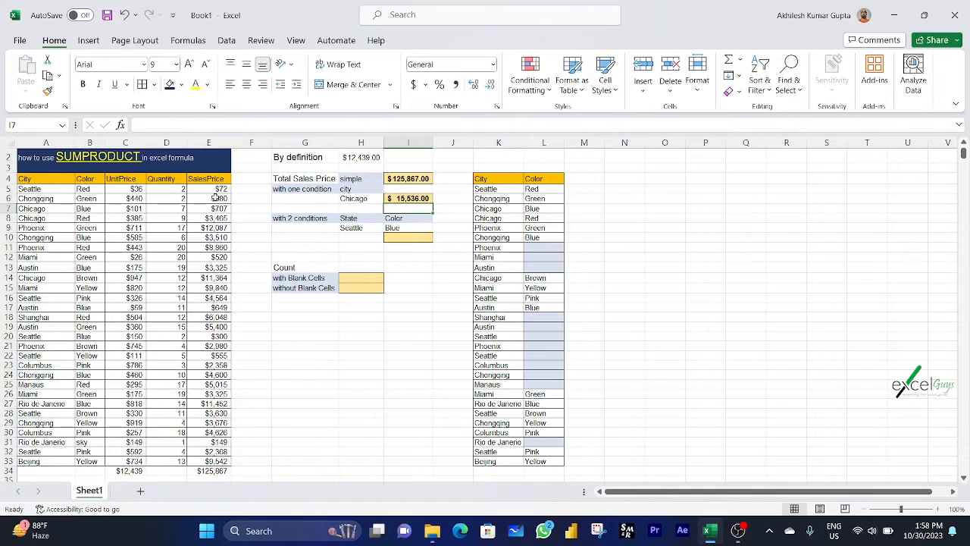
# Check the I6 result against the SalesPrice sum of the rows filtered to Chicago, and remove the filter from the sales table
pyautogui.press('Up')
pyautogui.click(358, 198)
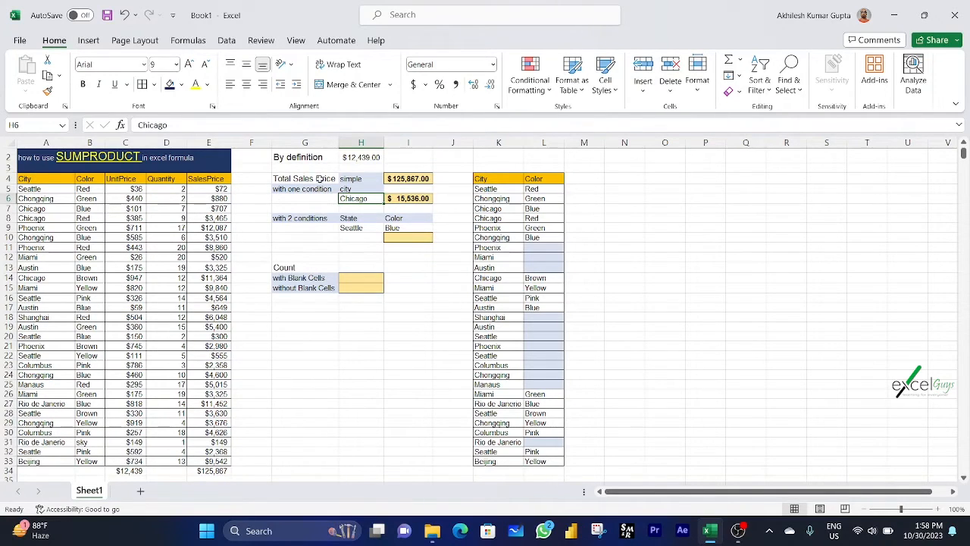
pyautogui.click(408, 198)
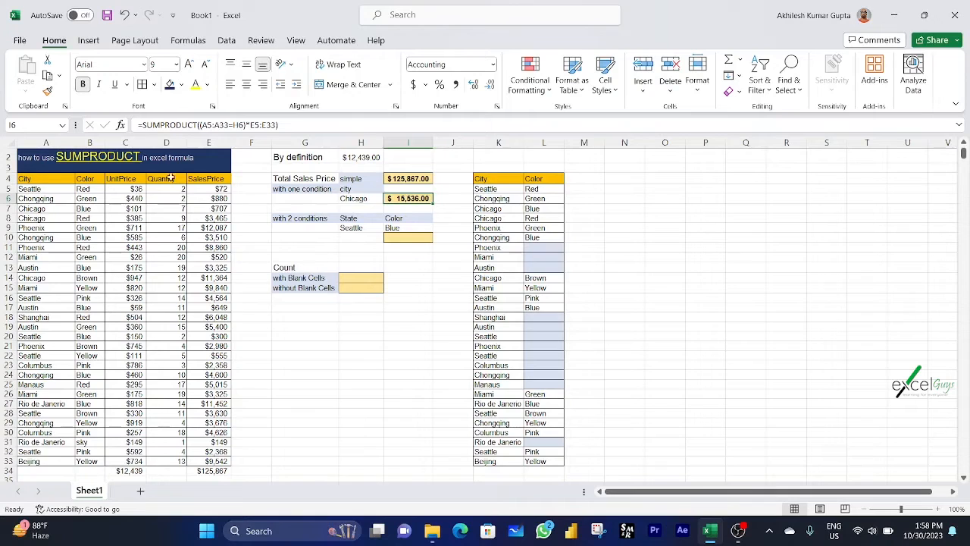
pyautogui.click(31, 178)
pyautogui.hotkey('ctrl', 'shift', 'l')
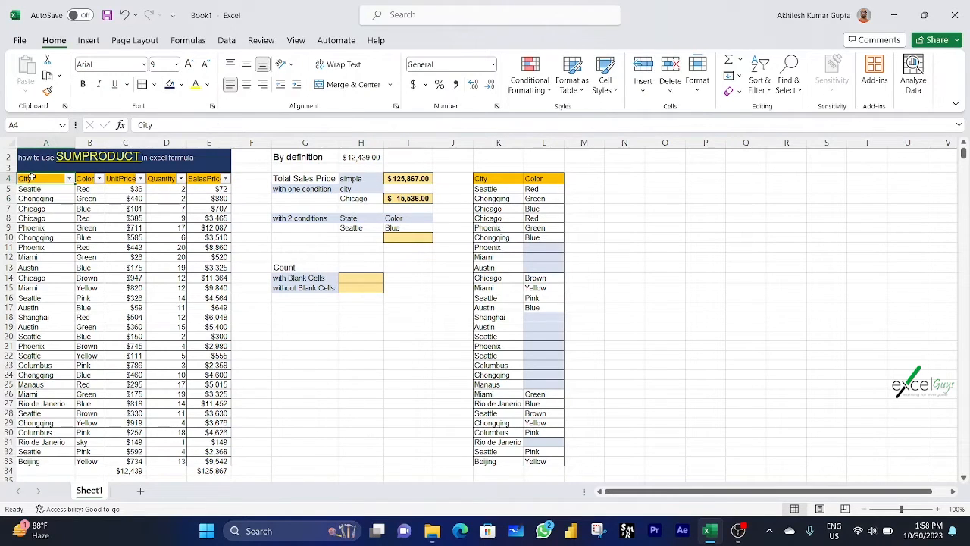
pyautogui.hotkey('alt', 'Down')
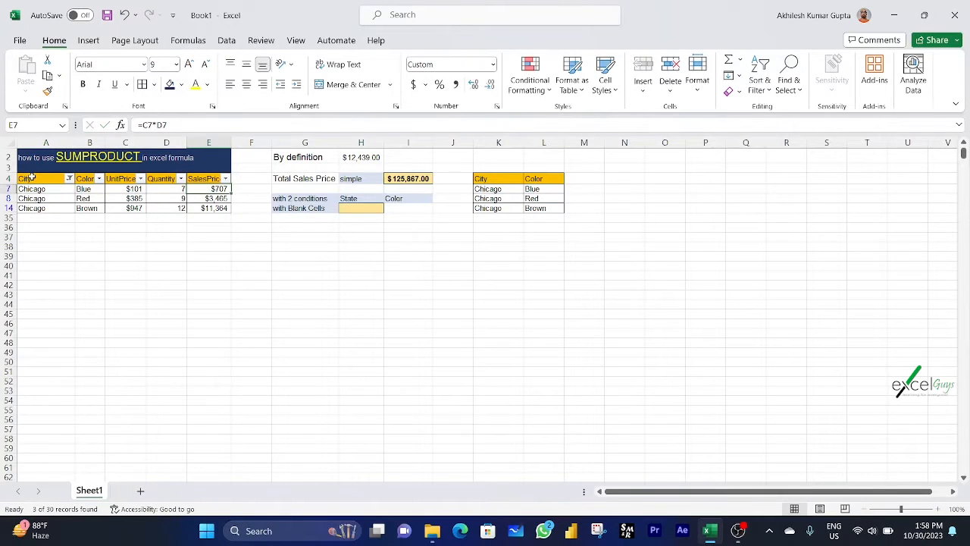
pyautogui.hotkey('ctrl', 'shift', 'Down')
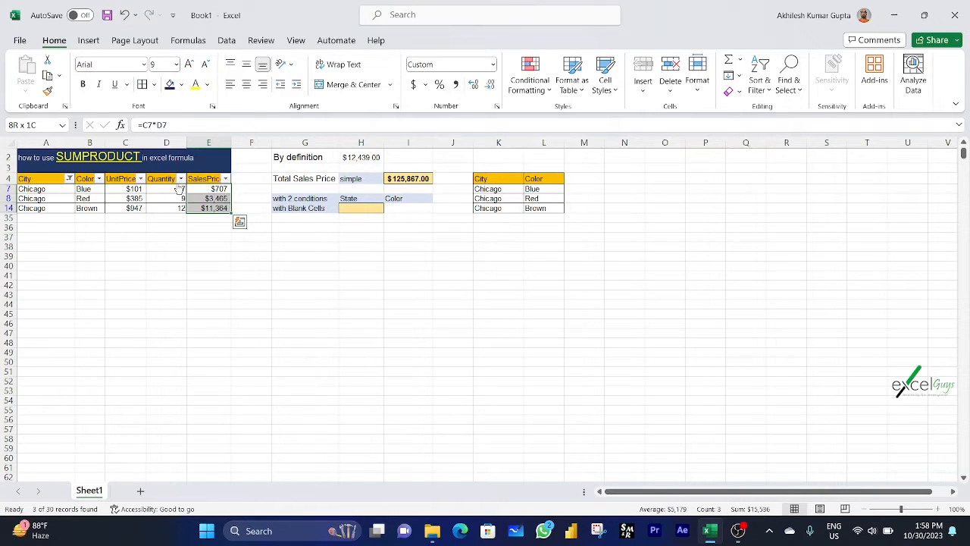
pyautogui.click(154, 174)
pyautogui.hotkey('ctrl', 'shift', 'l')
pyautogui.hotkey('ctrl', 'shift', 'l')
pyautogui.hotkey('ctrl', 'shift', 'l')
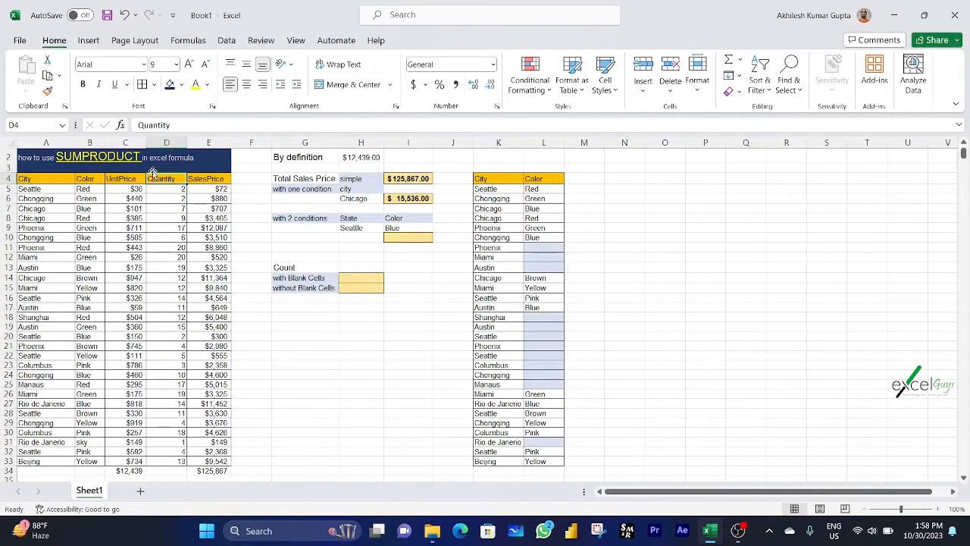
pyautogui.click(402, 198)
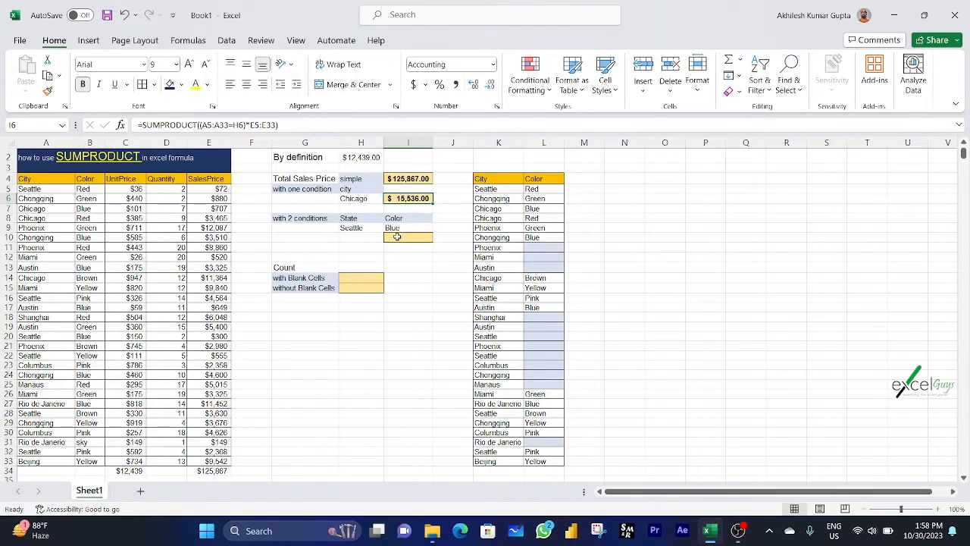
pyautogui.click(280, 192)
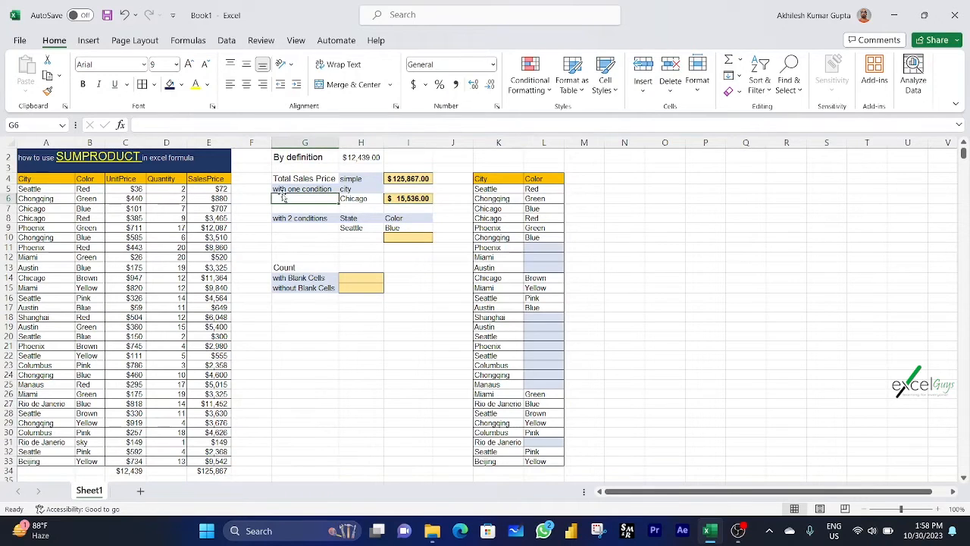
pyautogui.click(357, 199)
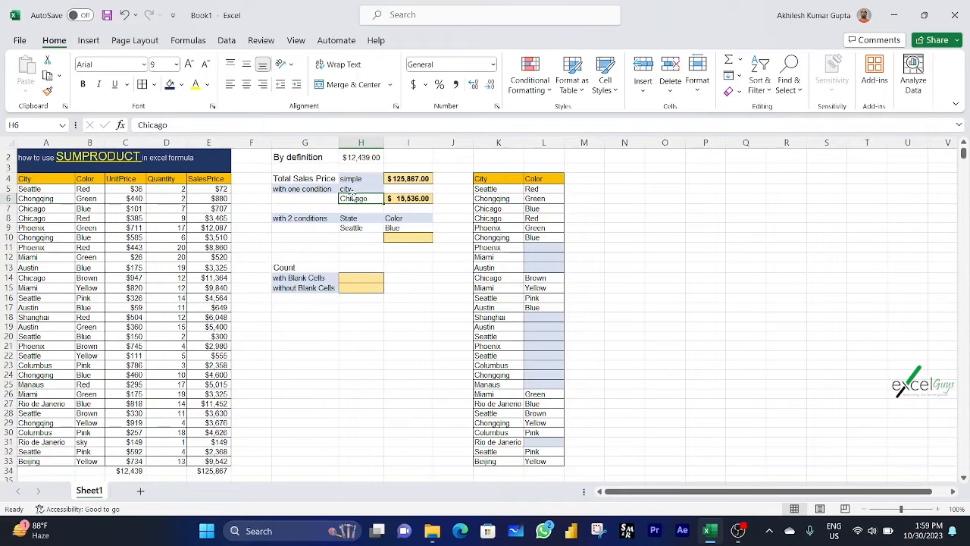
pyautogui.click(407, 200)
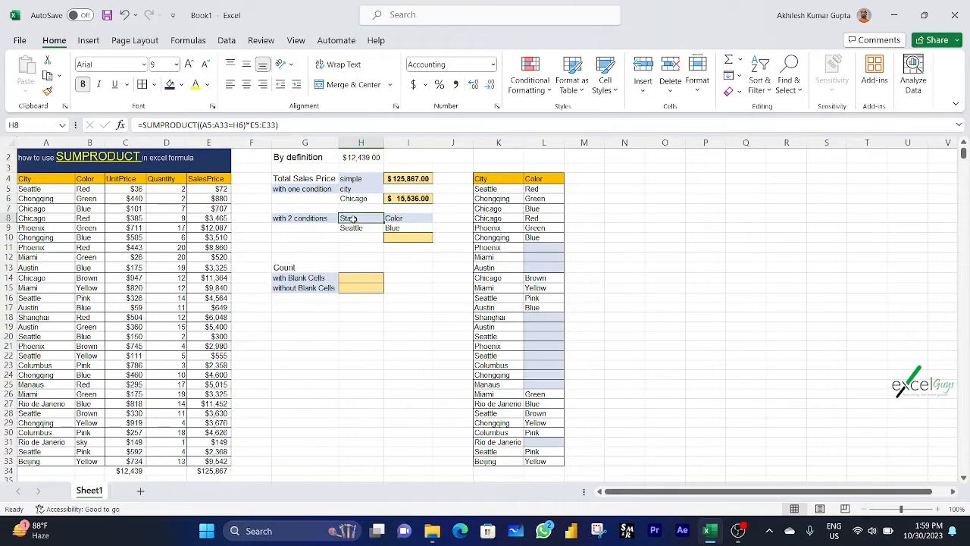
# Relabel the first criterion header of the two-condition block in H8 as "city"
pyautogui.click(359, 218)
pyautogui.write('city')
pyautogui.press('Tab')
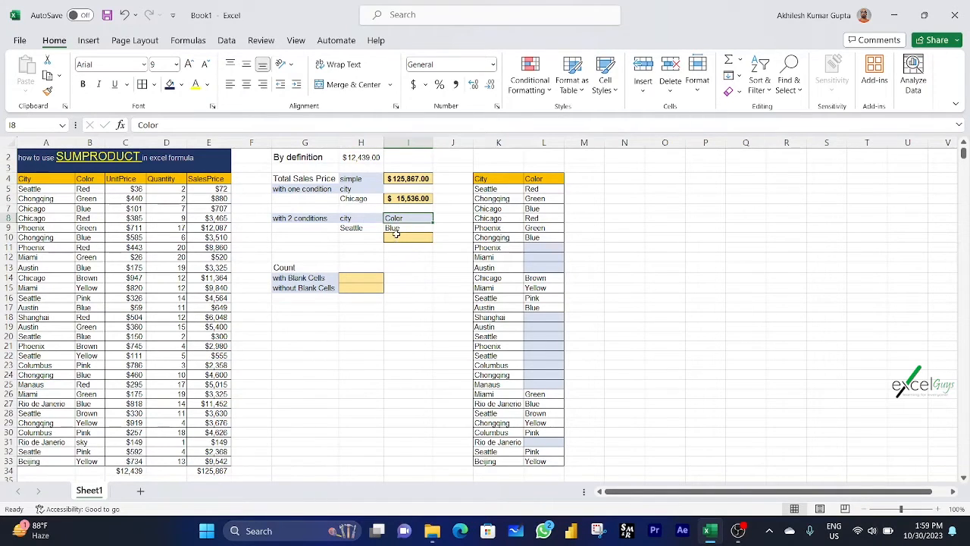
# Begin a SUMPRODUCT formula in I10 with the city condition A5:A33=H9 in its own parentheses
pyautogui.click(393, 241)
pyautogui.write('=sump')
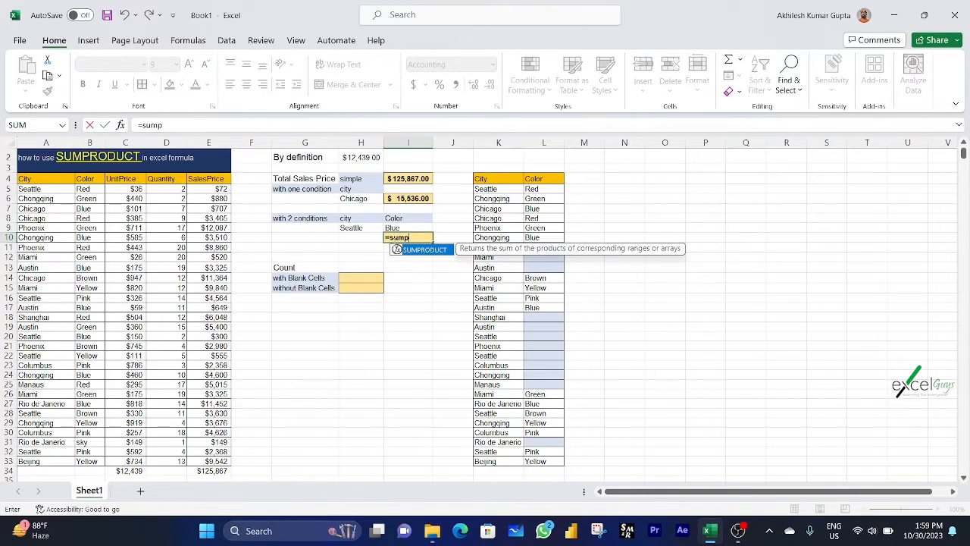
pyautogui.press('Tab')
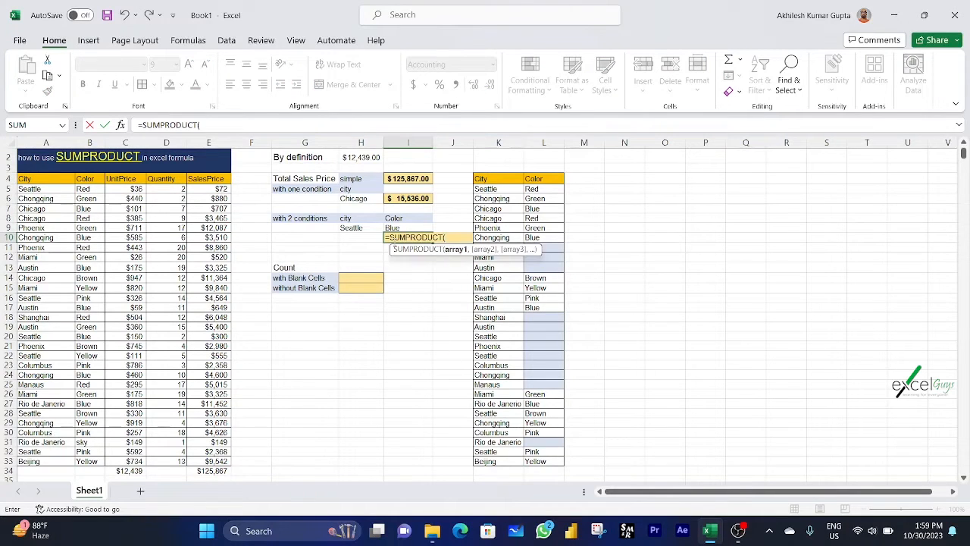
pyautogui.write('(')
pyautogui.click(34, 190)
pyautogui.hotkey('ctrl', 'shift', 'Down')
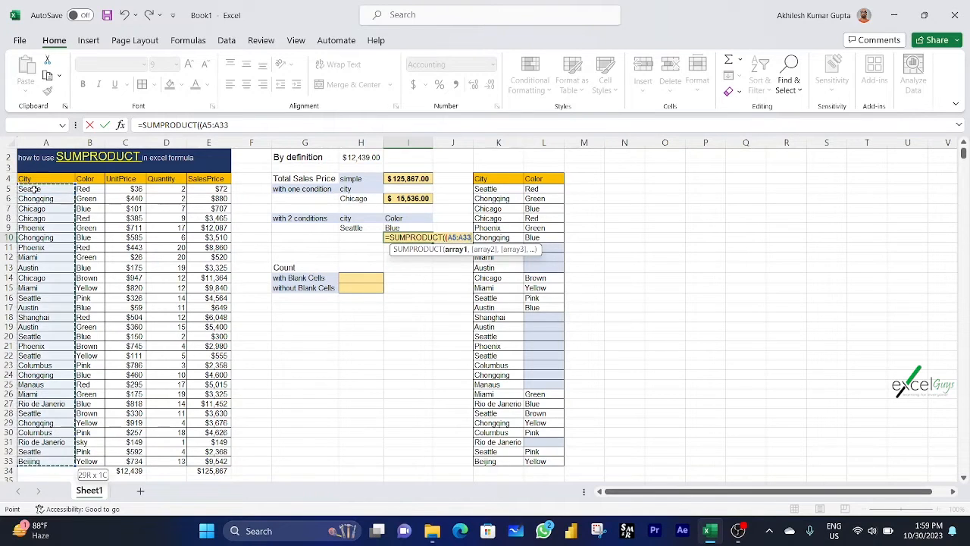
pyautogui.write('=')
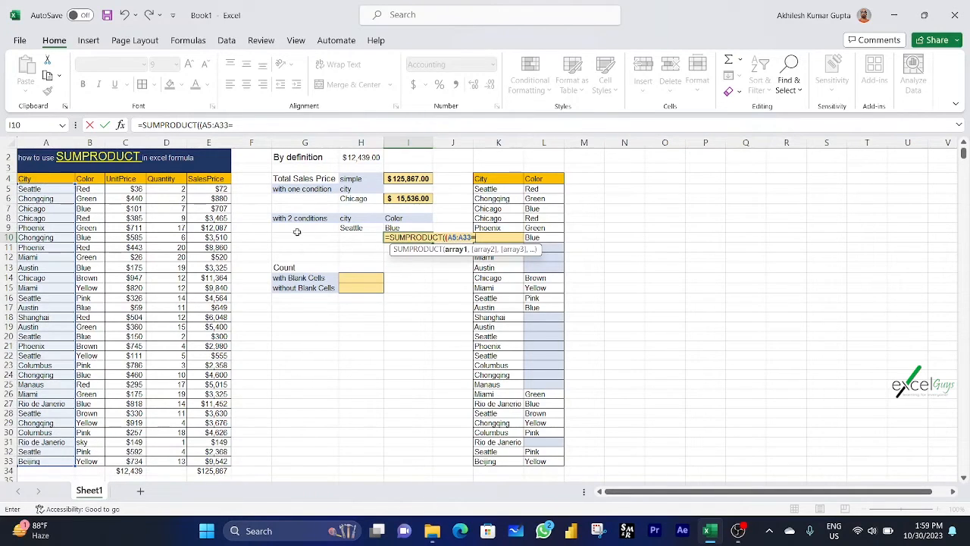
pyautogui.click(342, 227)
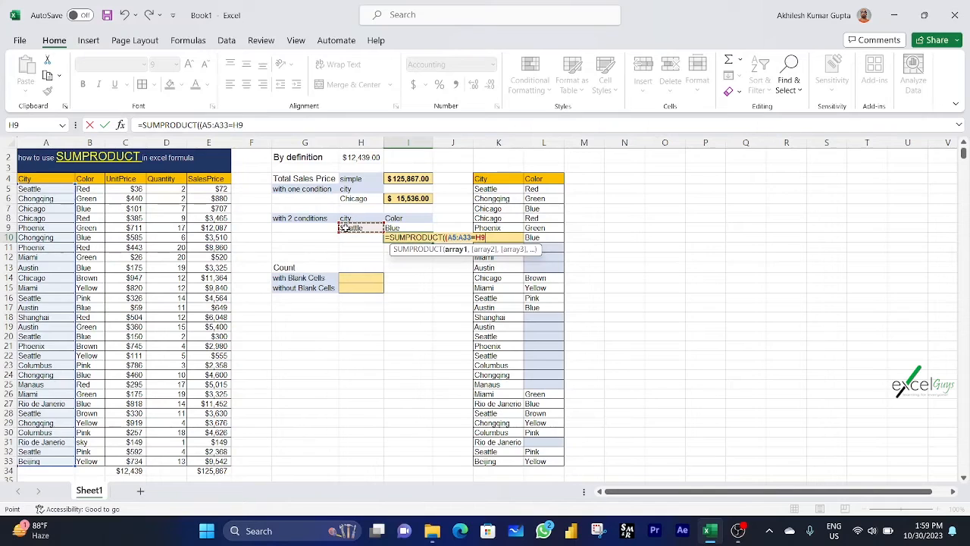
# Multiply the city condition in the I10 formula by the color condition B5:B33=I9
pyautogui.write(')*(')
pyautogui.click(88, 188)
pyautogui.hotkey('ctrl', 'shift', 'Down')
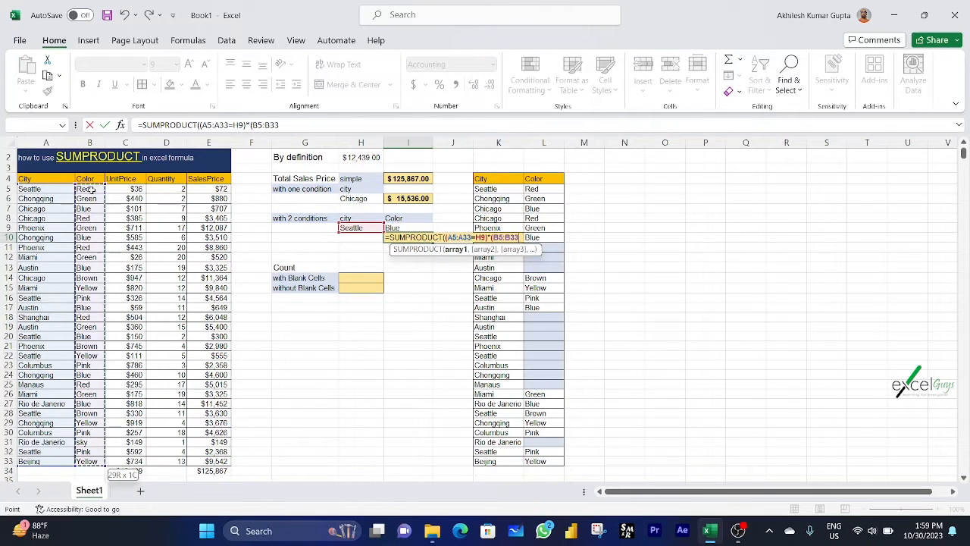
pyautogui.write('=')
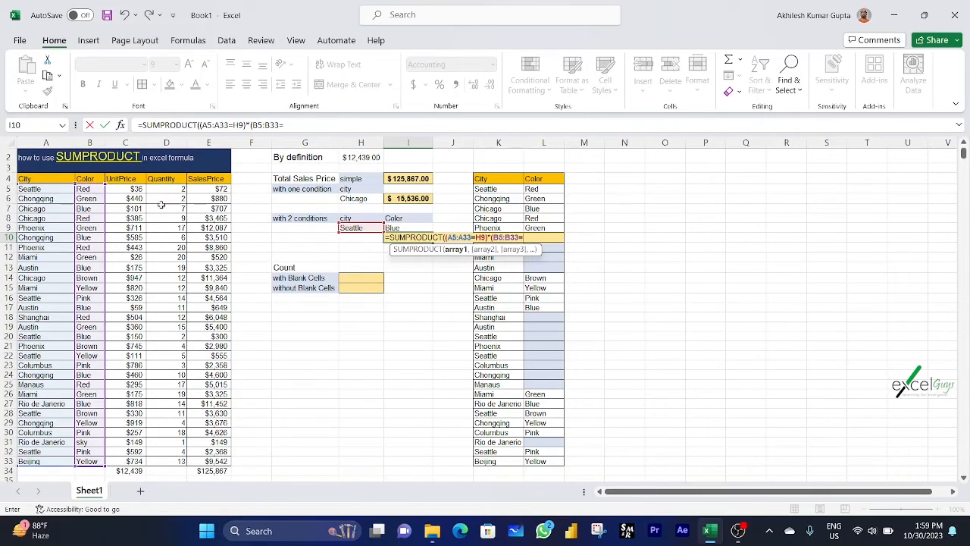
pyautogui.click(393, 228)
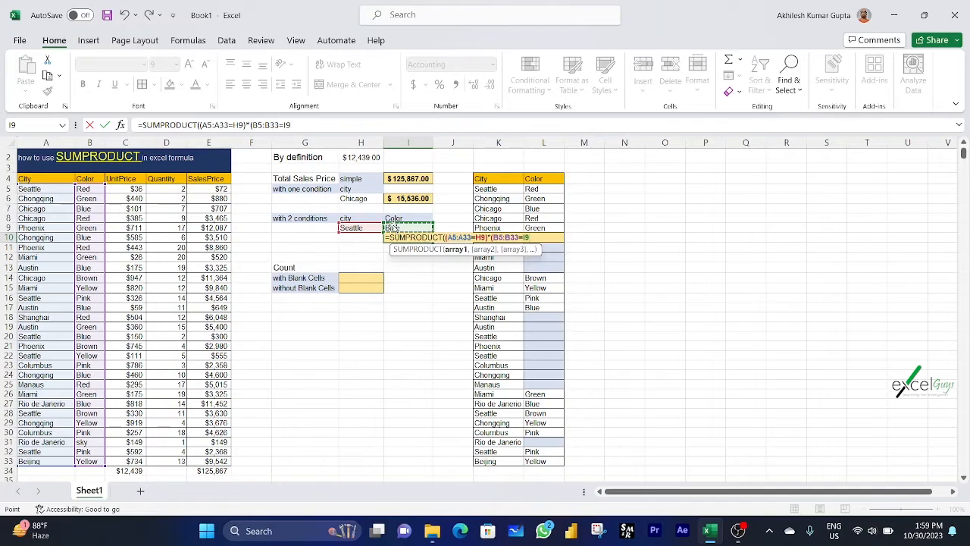
# Multiply both conditions by the SalesPrice range E5:E33 and enter the completed SUMPRODUCT formula in I10
pyautogui.write(')*')
pyautogui.click(222, 189)
pyautogui.hotkey('ctrl', 'shift', 'Down')
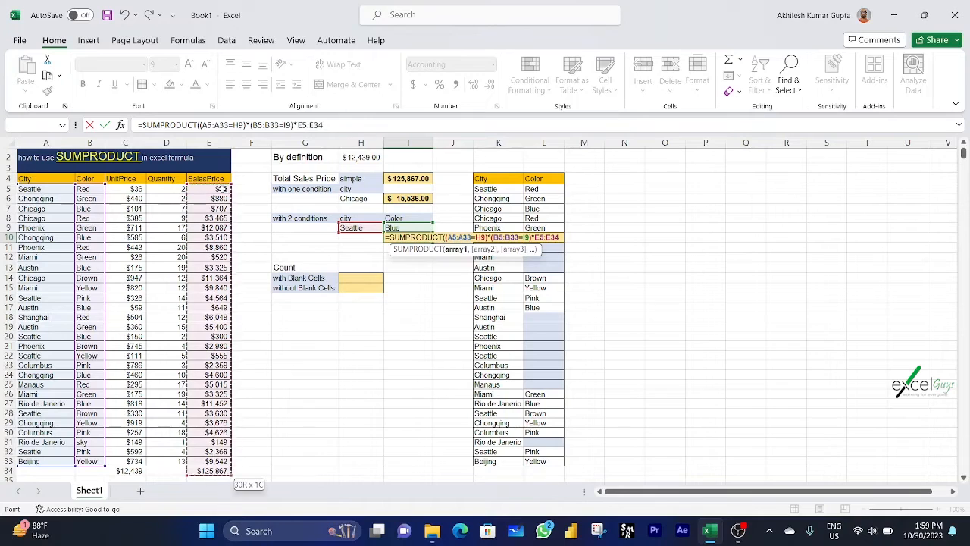
pyautogui.press('Return')
pyautogui.press('Up')
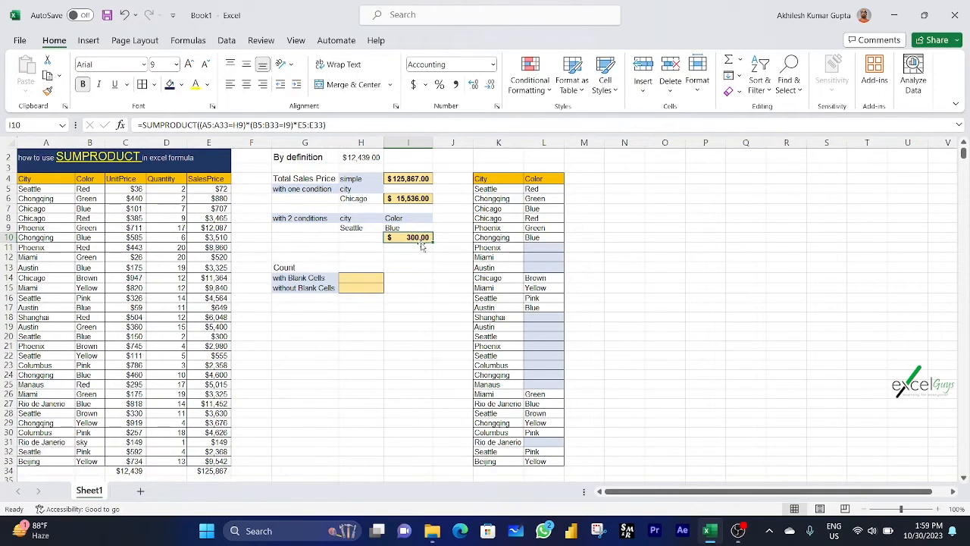
# Turn on filtering for the sales table and filter the City column to Seattle to check the two-condition total
pyautogui.click(355, 227)
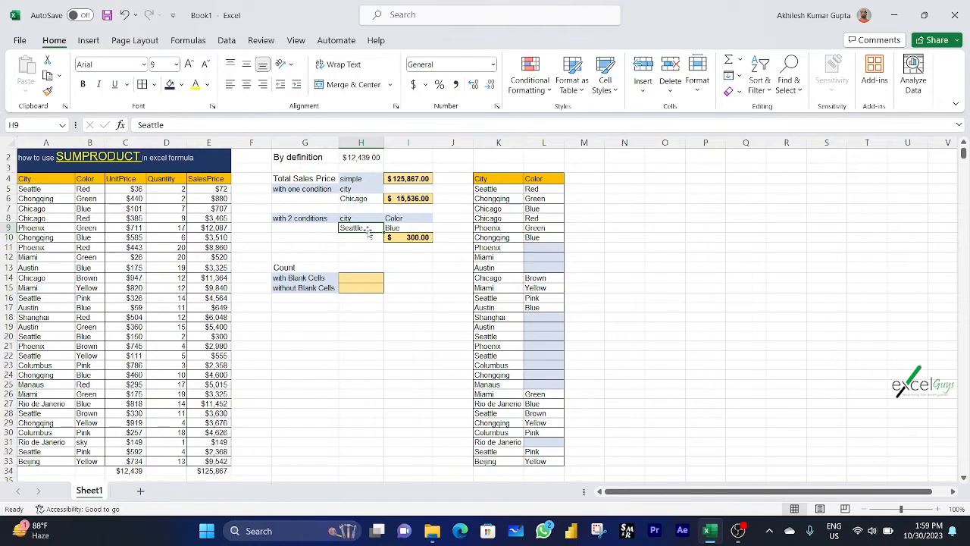
pyautogui.click(40, 178)
pyautogui.hotkey('ctrl', 'shift', 'l')
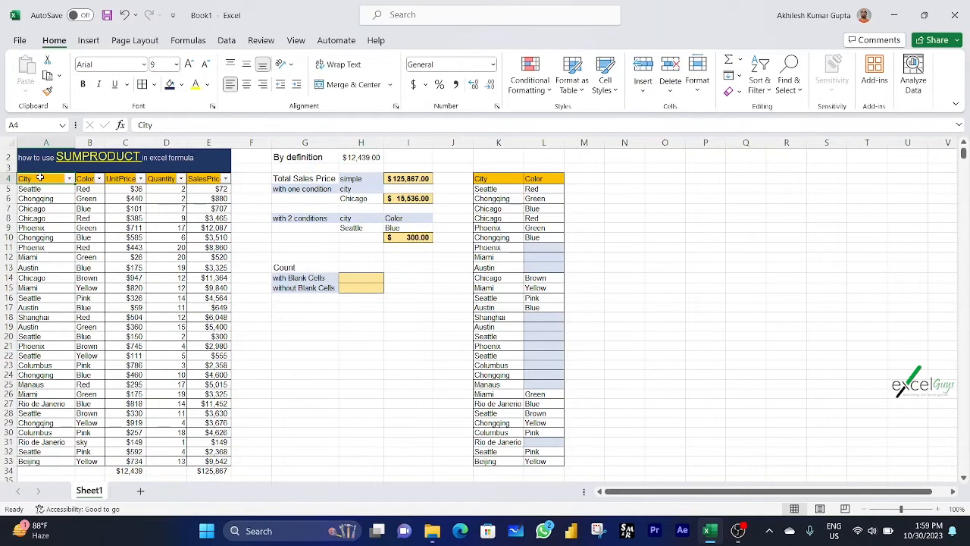
pyautogui.hotkey('alt', 'Down')
pyautogui.write('seat')
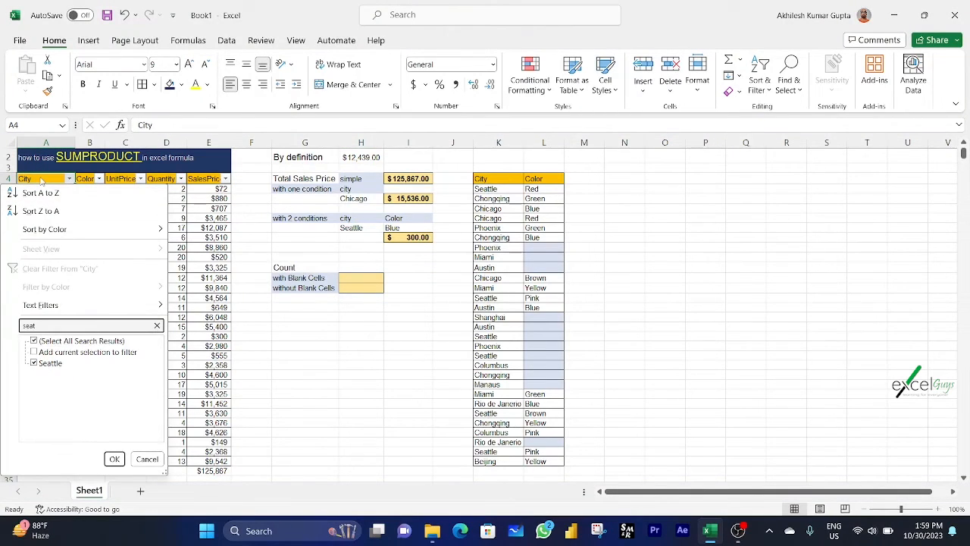
pyautogui.press('Return')
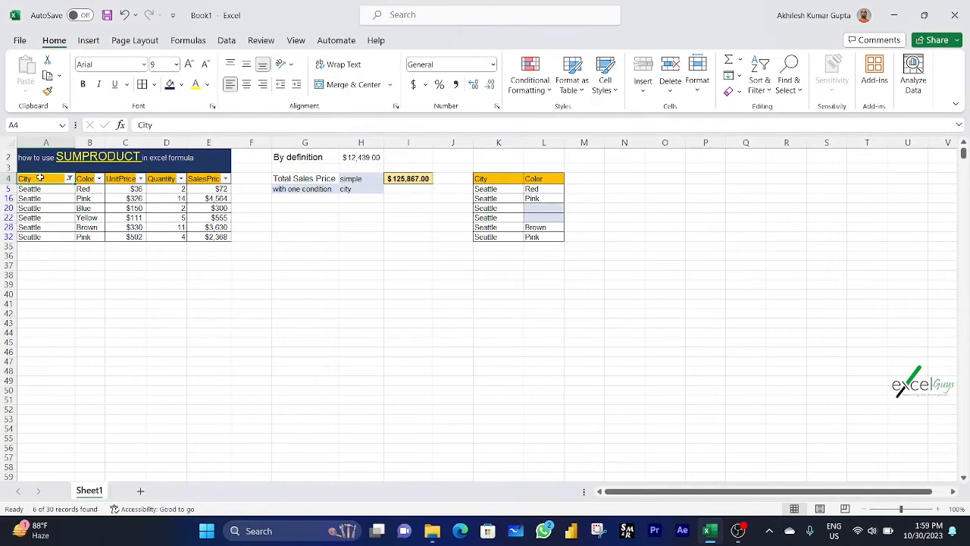
# Filter the Color column of the Seattle rows to Blue only
pyautogui.press('Right')
pyautogui.hotkey('alt', 'Down')
pyautogui.press('e')
pyautogui.press('Down')
pyautogui.press('space')
pyautogui.press('Down')
pyautogui.press('space')
pyautogui.press('Tab')
pyautogui.press('Return')
pyautogui.press('Down')
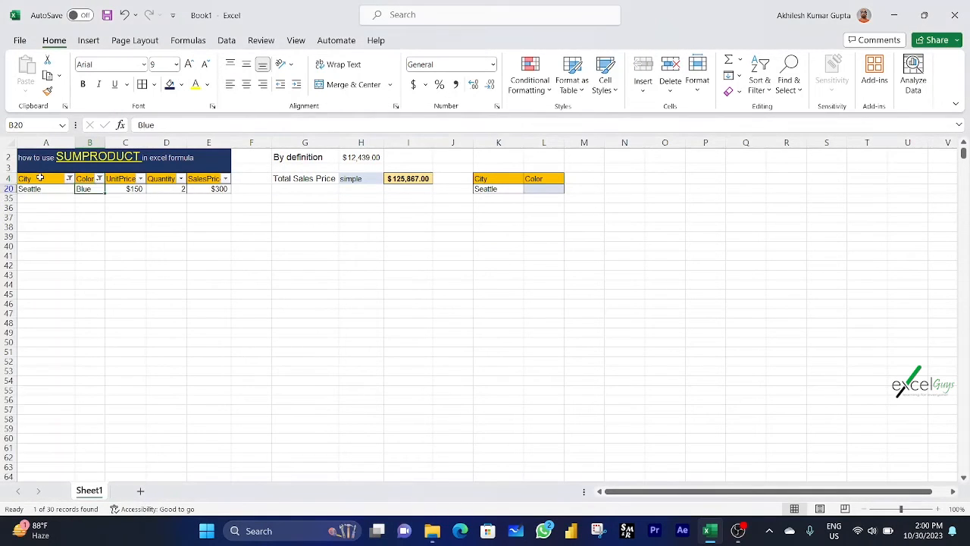
# Compare the filtered SalesPrice with the two-condition result in I10, removing the filters from the sales table
pyautogui.hotkey('ctrl', 'Right')
pyautogui.hotkey('ctrl', 'Up')
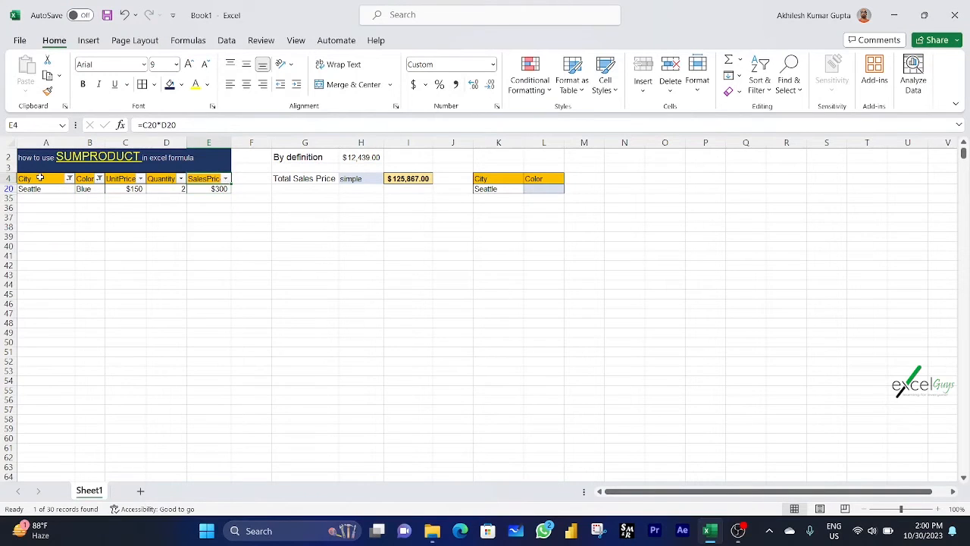
pyautogui.hotkey('ctrl', 'shift', 'l')
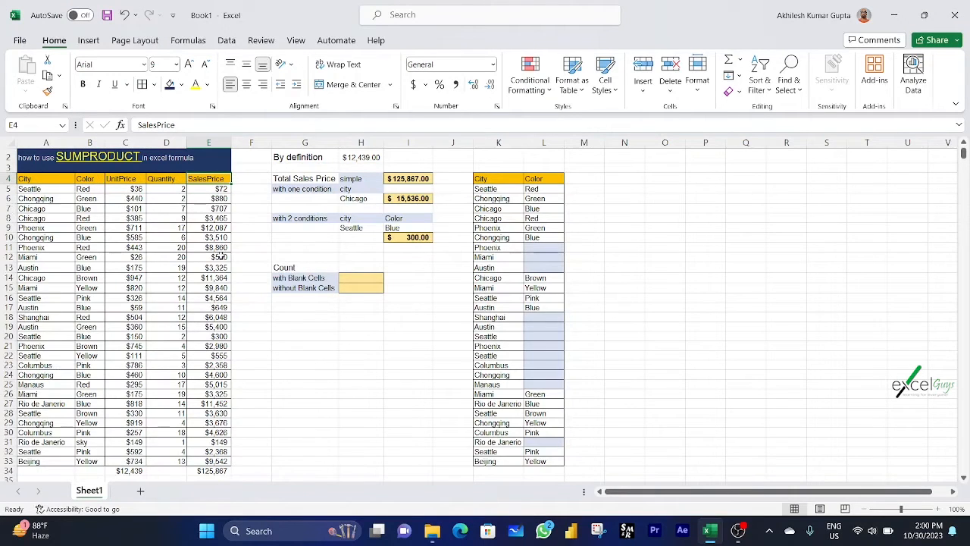
pyautogui.click(399, 238)
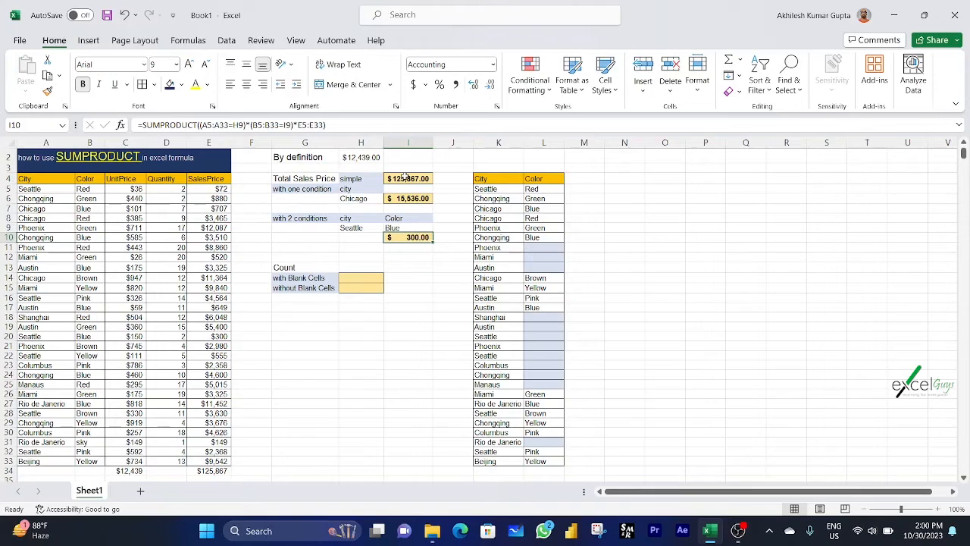
pyautogui.click(406, 144)
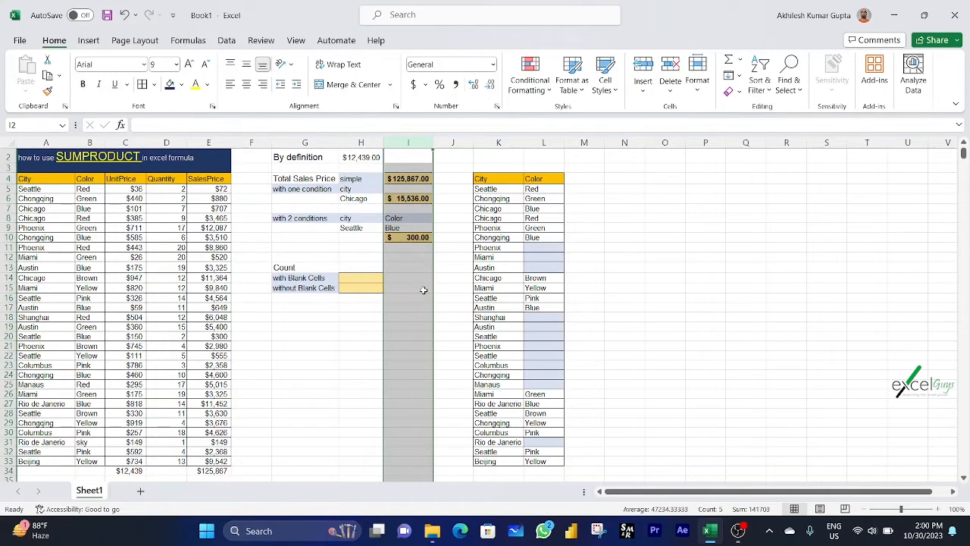
pyautogui.click(366, 326)
# Examine the City and Color table in K4:L33, its blank Color cells, and the Count cells that need formulas
pyautogui.click(352, 278)
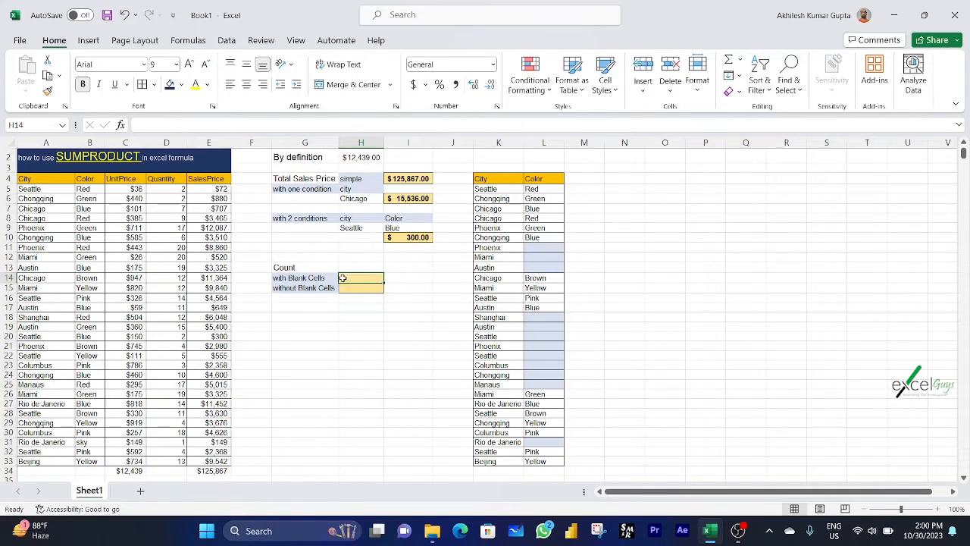
pyautogui.moveTo(482, 178); pyautogui.dragTo(551, 461)
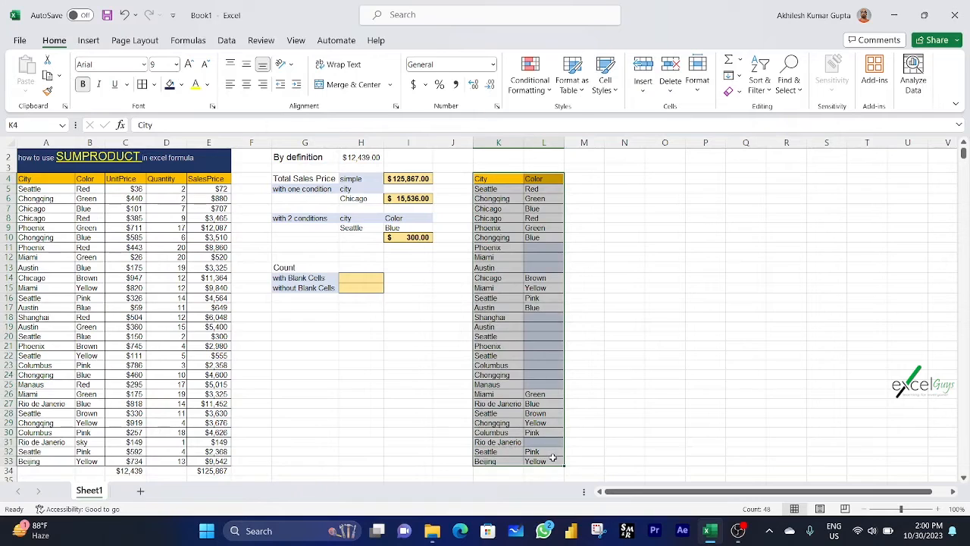
pyautogui.click(489, 179)
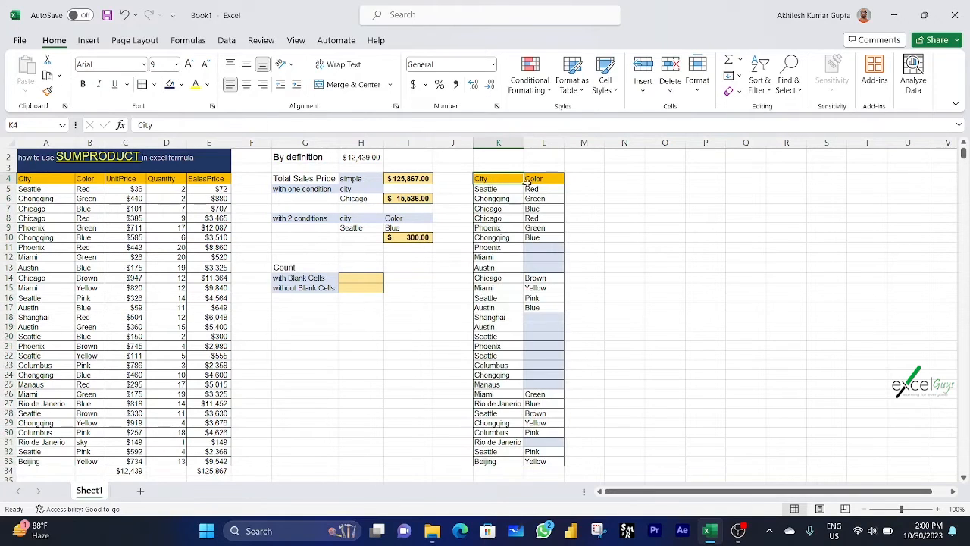
pyautogui.click(543, 144)
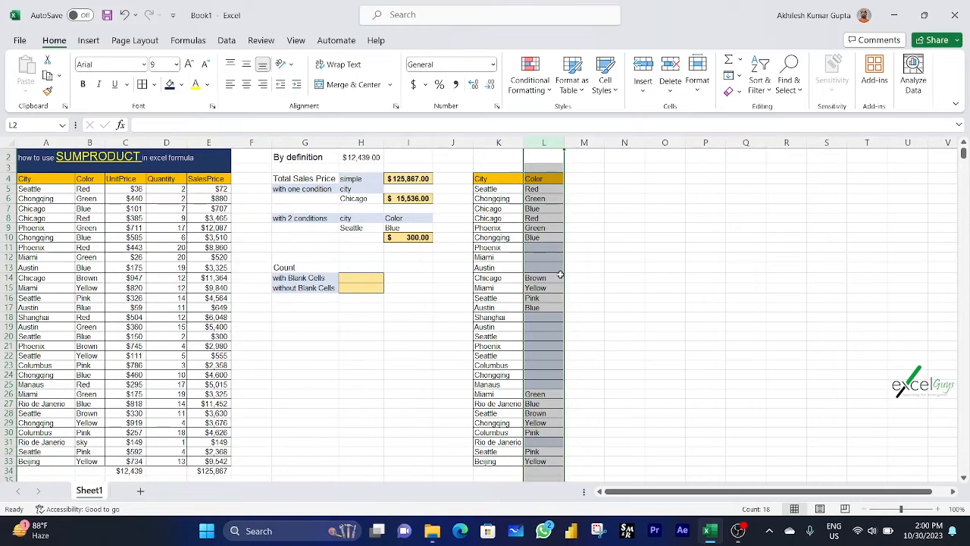
pyautogui.moveTo(544, 248); pyautogui.dragTo(550, 273)
pyautogui.moveTo(561, 316); pyautogui.dragTo(558, 385)
pyautogui.click(554, 442)
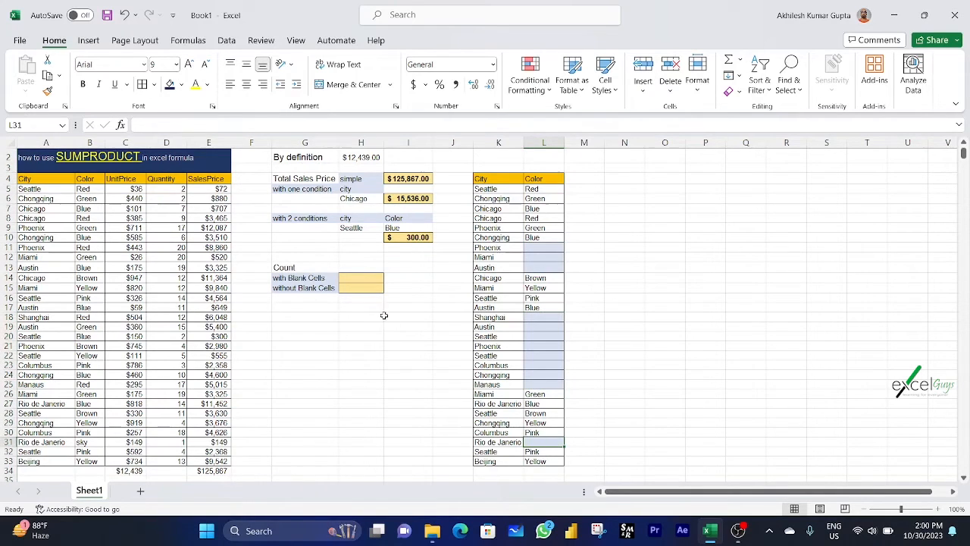
pyautogui.click(362, 280)
pyautogui.moveTo(541, 246); pyautogui.dragTo(543, 272)
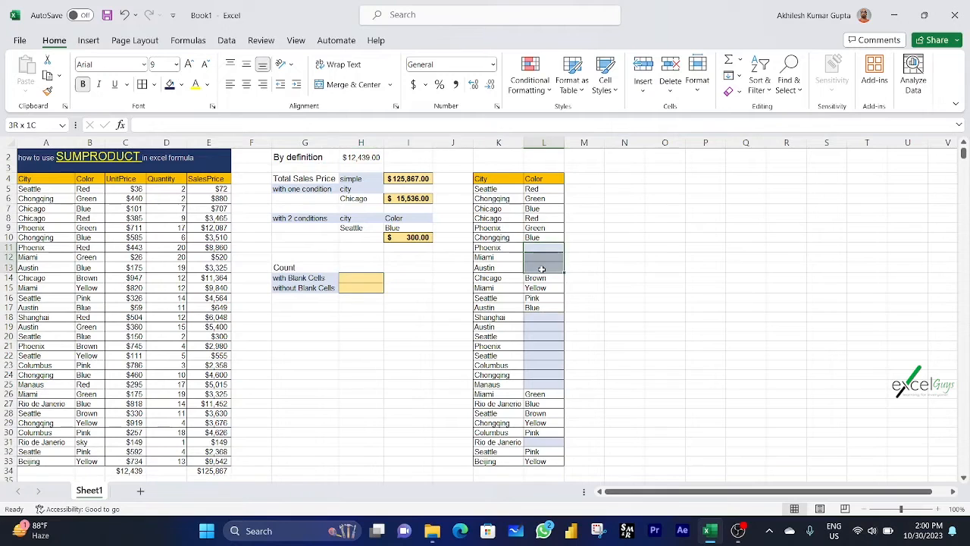
pyautogui.moveTo(553, 321); pyautogui.dragTo(550, 402)
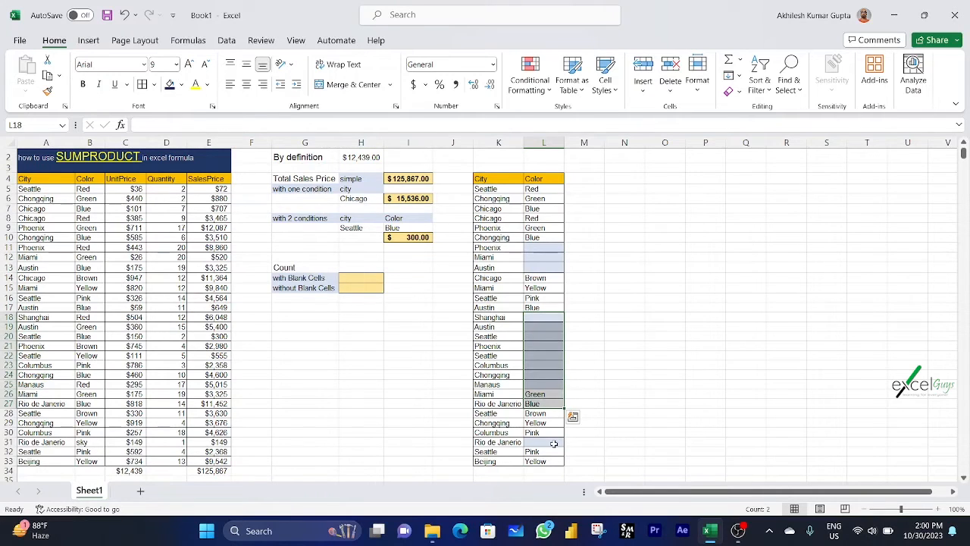
pyautogui.click(556, 440)
pyautogui.moveTo(532, 188); pyautogui.dragTo(549, 461)
pyautogui.click(370, 278)
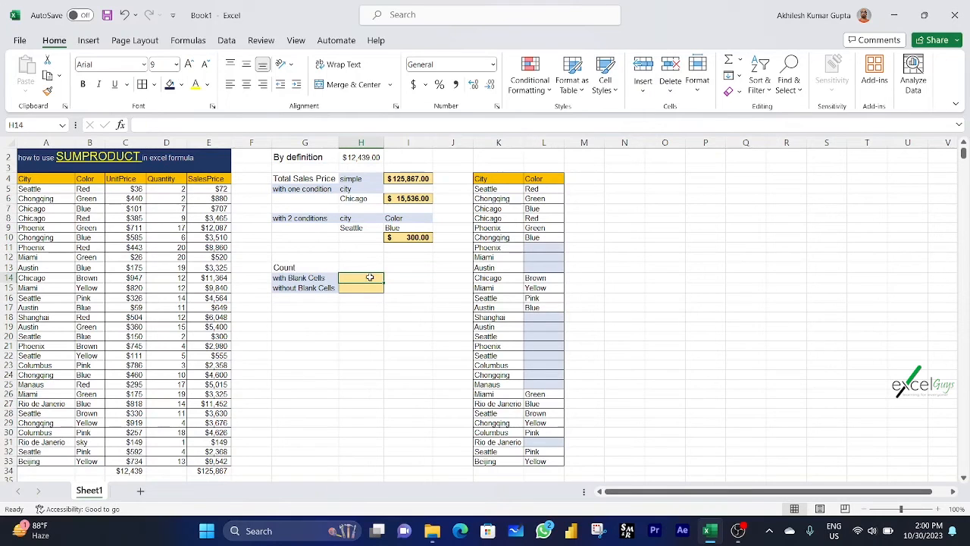
pyautogui.click(276, 279)
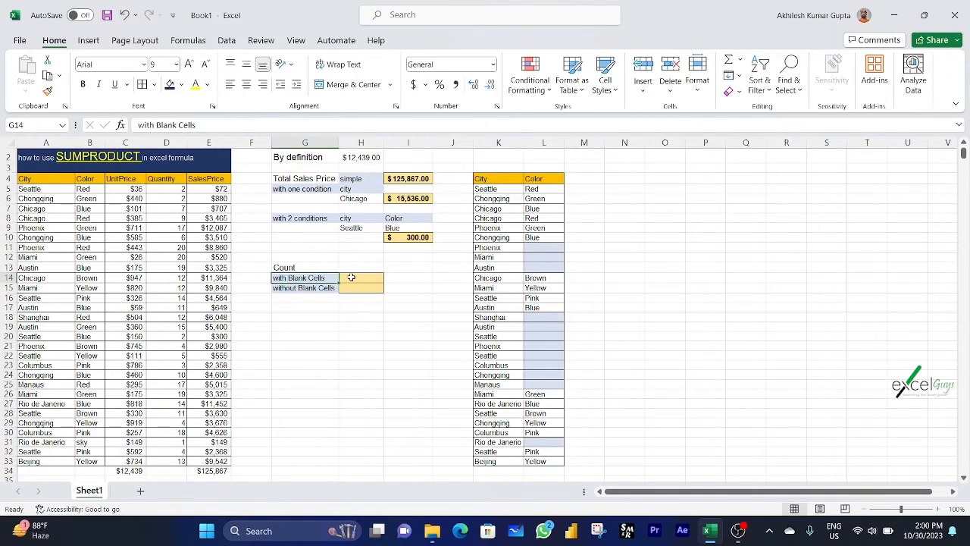
# Enter =SUMPRODUCT(--(L5:L33="")) in H14 to count the blank Color cells
pyautogui.click(352, 278)
pyautogui.write('=sump')
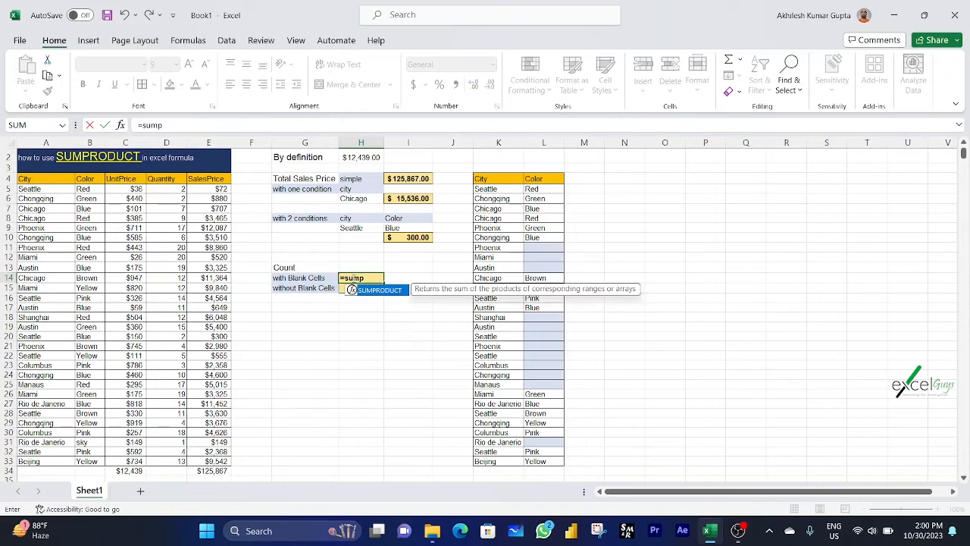
pyautogui.press('Tab')
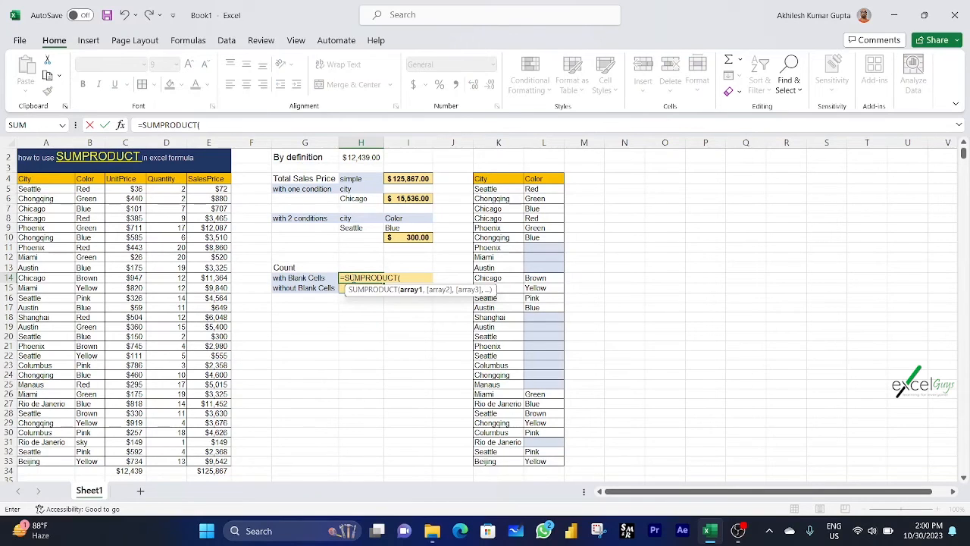
pyautogui.click(544, 188)
pyautogui.hotkey('ctrl', 'shift', 'Down')
pyautogui.hotkey('ctrl', 'shift', 'Down')
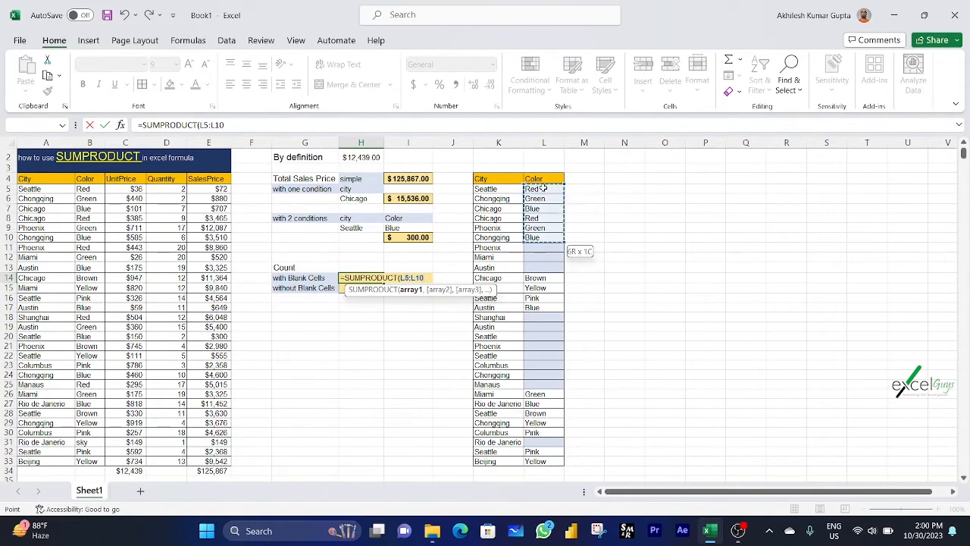
pyautogui.hotkey('ctrl', 'shift', 'Down')
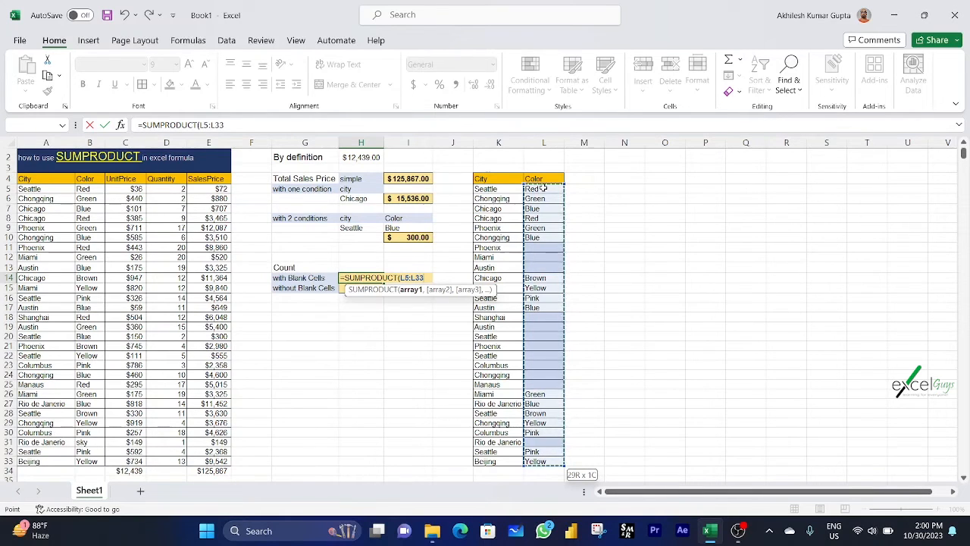
pyautogui.write('="')
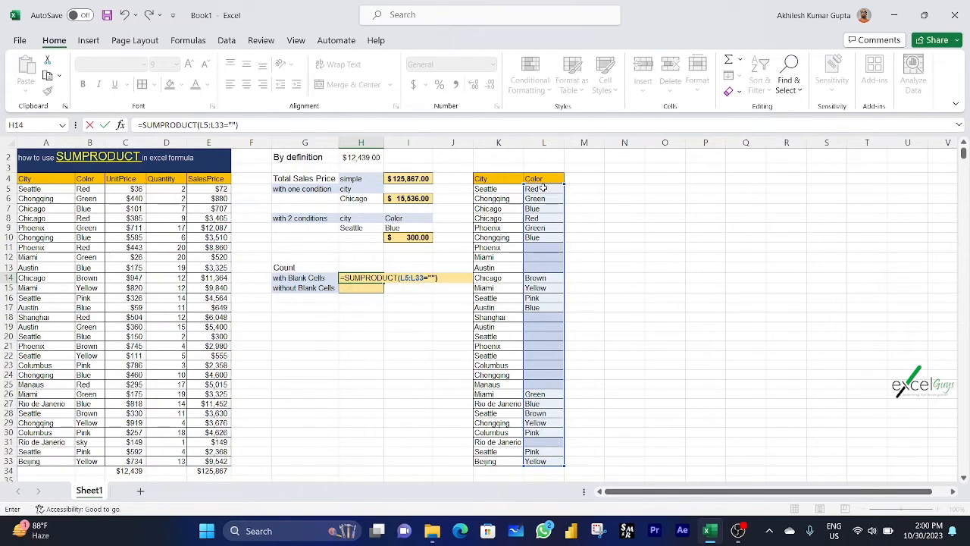
pyautogui.hotkey('ctrl', 'Return')
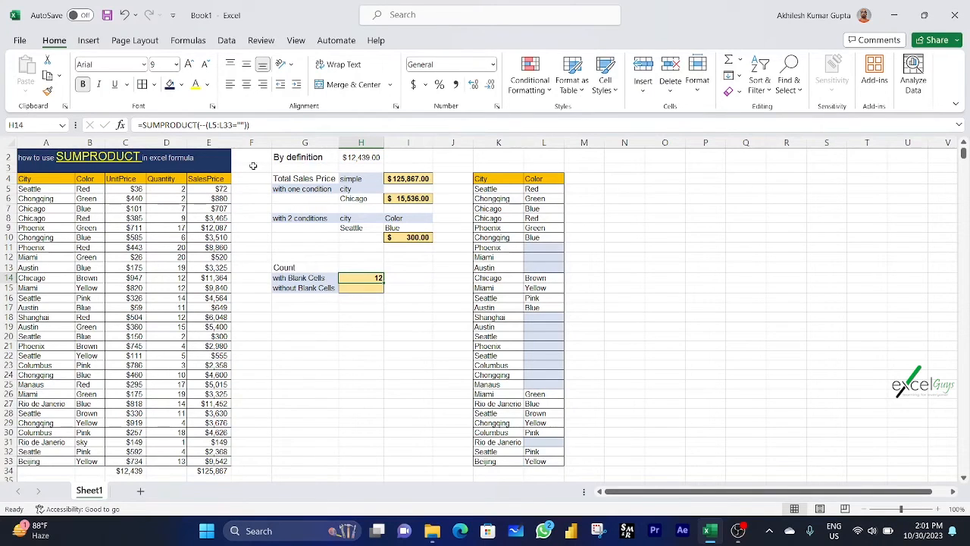
# Check the count in H14 against the blank Color cells in L11:L13, L18:L25 and L31
pyautogui.moveTo(533, 250); pyautogui.dragTo(531, 263)
pyautogui.moveTo(545, 317); pyautogui.dragTo(543, 385)
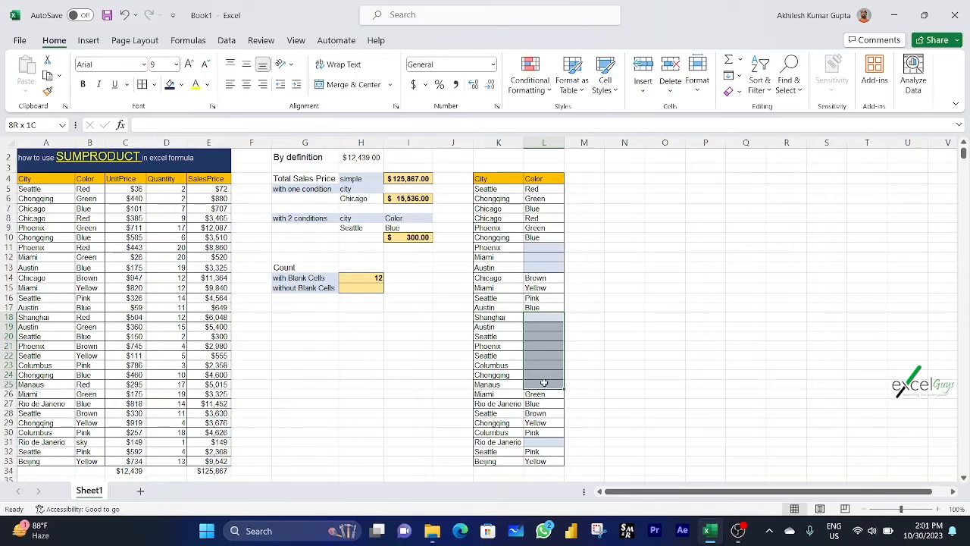
pyautogui.click(558, 443)
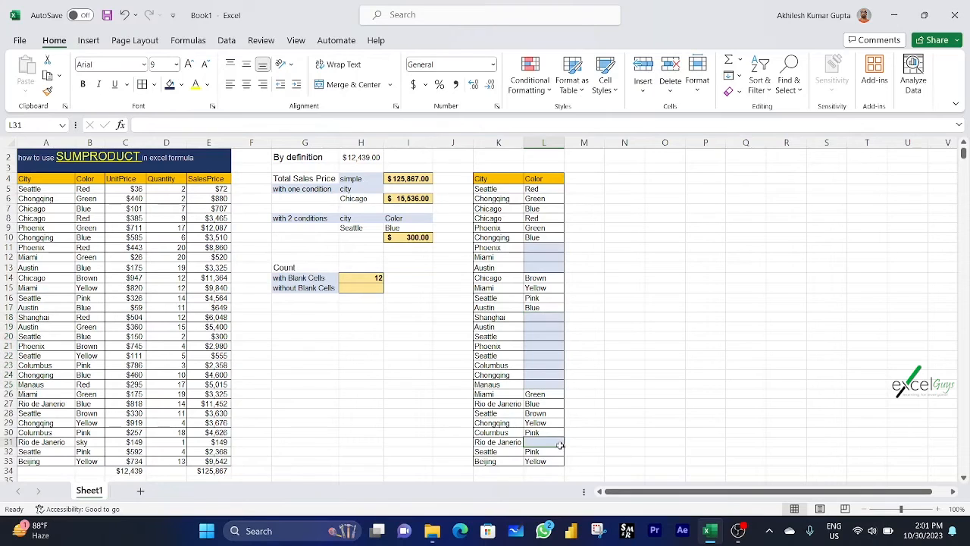
# Copy the formula text of H14 unchanged into H15, the count without blank cells
pyautogui.click(369, 289)
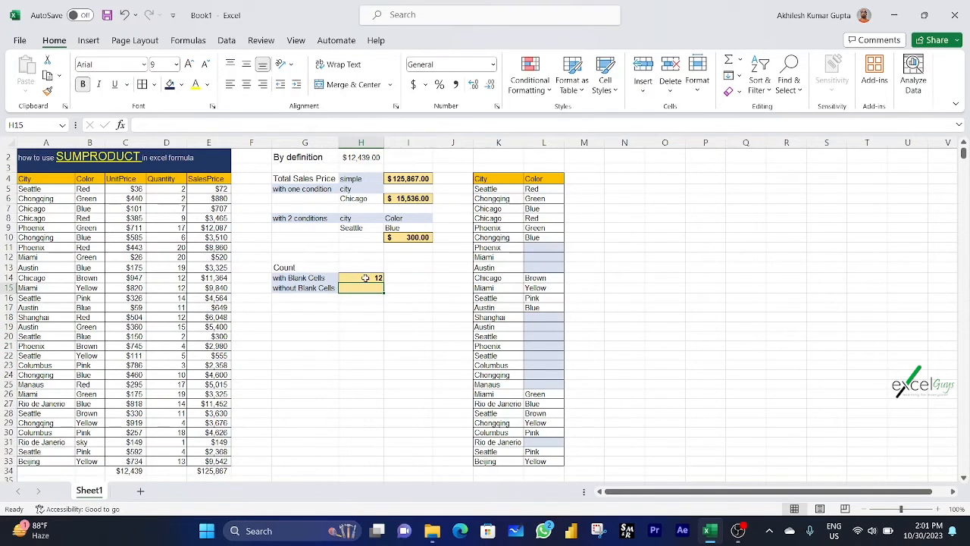
pyautogui.click(367, 277)
pyautogui.click(272, 122)
pyautogui.moveTo(273, 121); pyautogui.dragTo(135, 124)
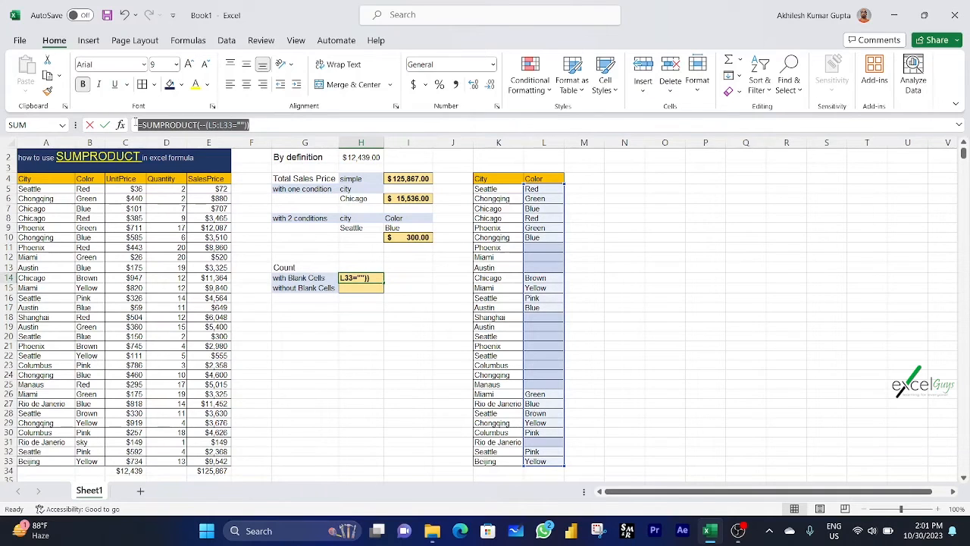
pyautogui.hotkey('ctrl', 'c')
pyautogui.press('Escape')
pyautogui.click(369, 288)
pyautogui.hotkey('ctrl', 'v')
# Change the comparison operator in H15 to <> so the formula reads =SUMPRODUCT(--(L5:L33<>""))
pyautogui.click(239, 126)
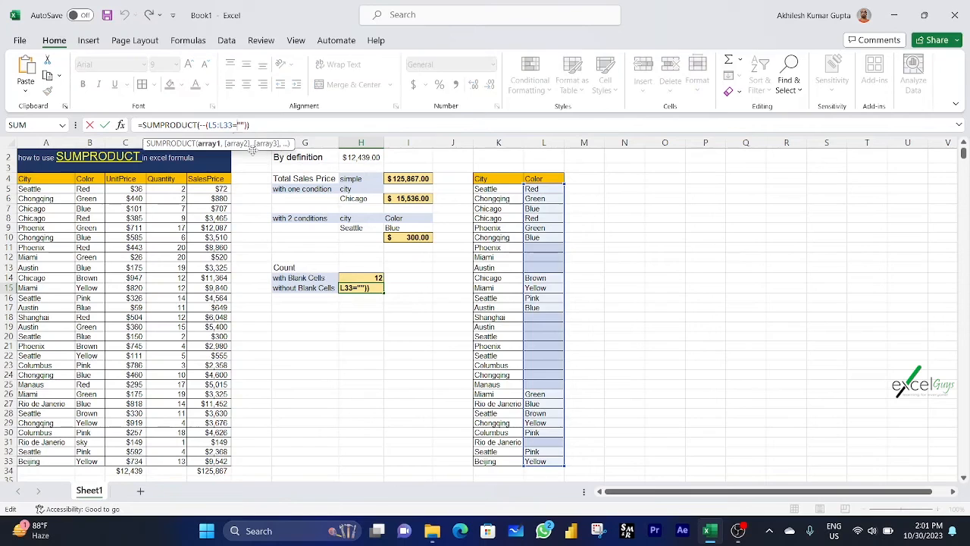
pyautogui.press('BackSpace')
pyautogui.write('<>')
pyautogui.press('Return')
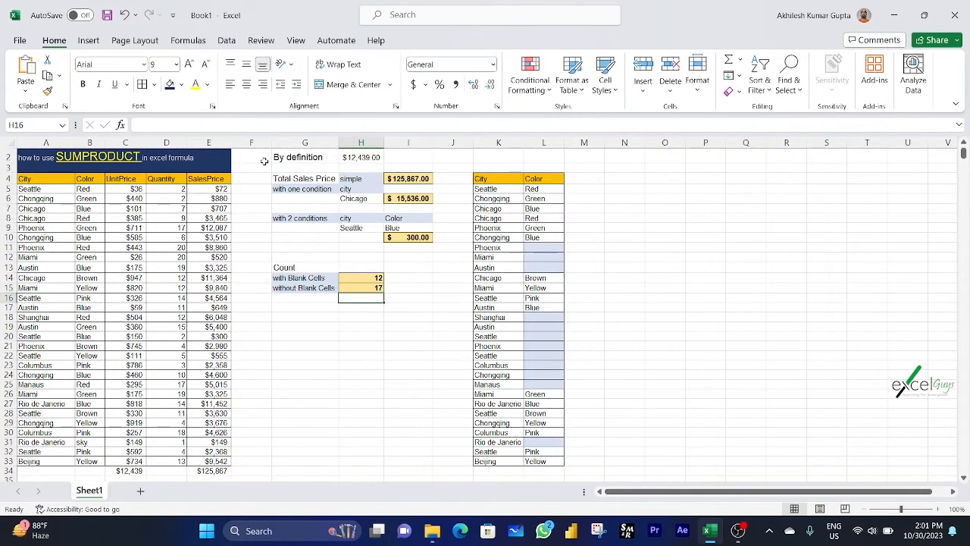
pyautogui.press('Up')
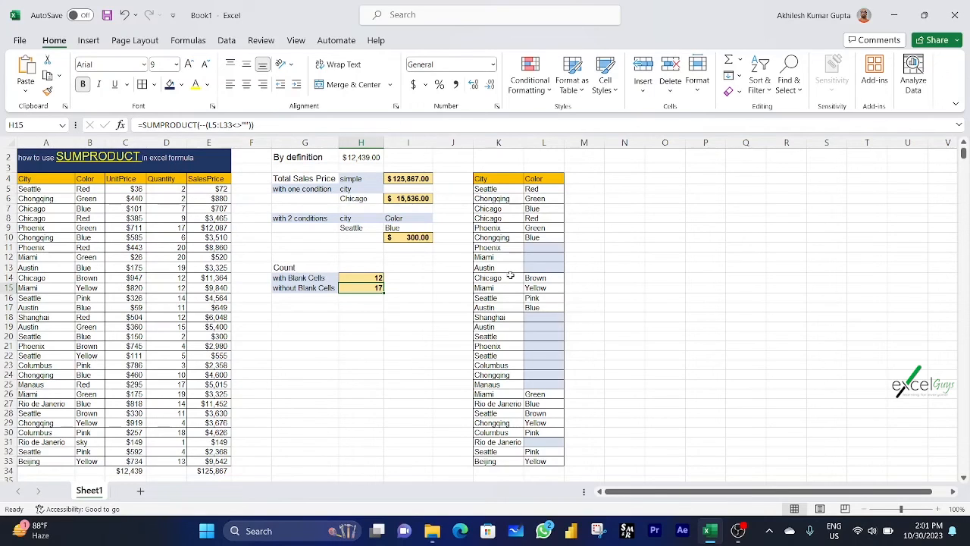
# Review the UnitPrice, Quantity and SalesPrice columns and the multiplication formula in E5
pyautogui.click(132, 188)
pyautogui.moveTo(132, 189); pyautogui.dragTo(206, 461)
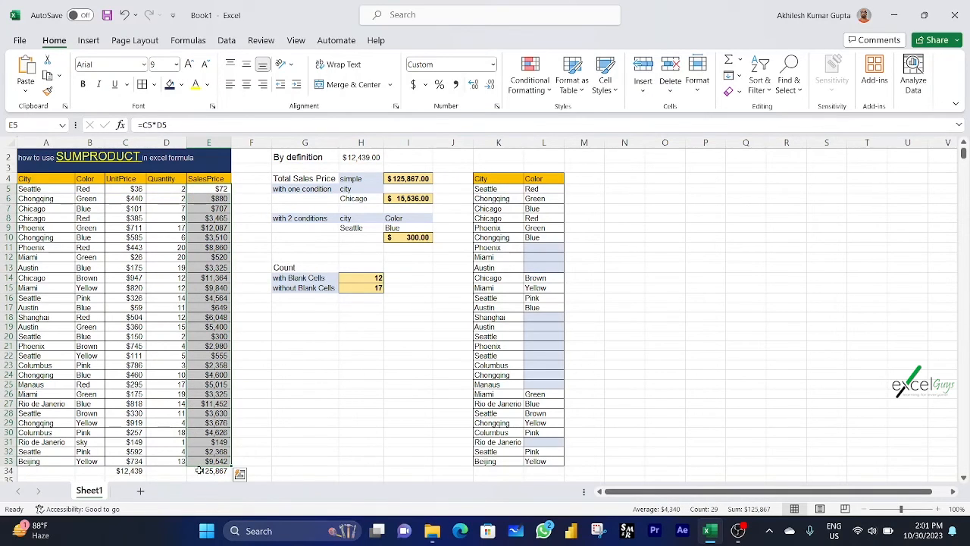
pyautogui.moveTo(119, 189); pyautogui.dragTo(152, 190)
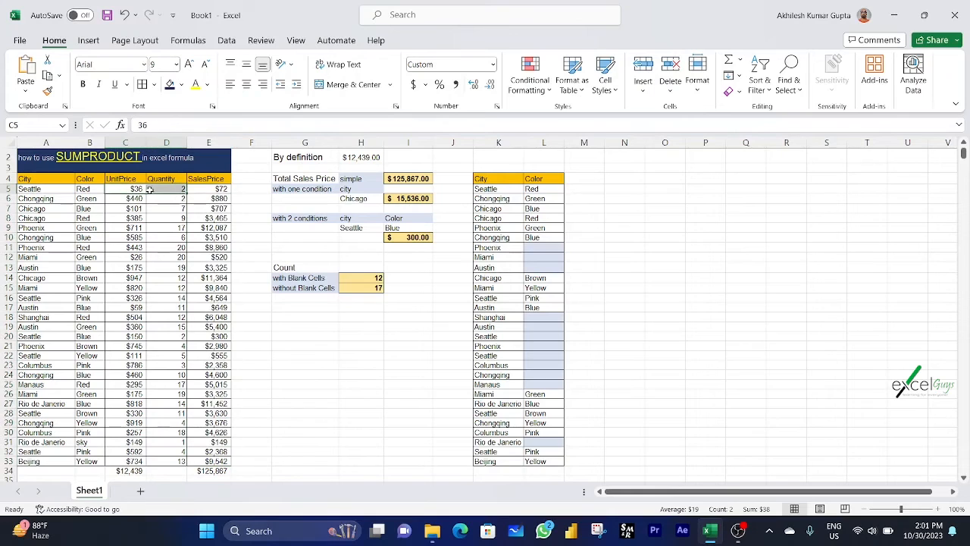
pyautogui.click(210, 188)
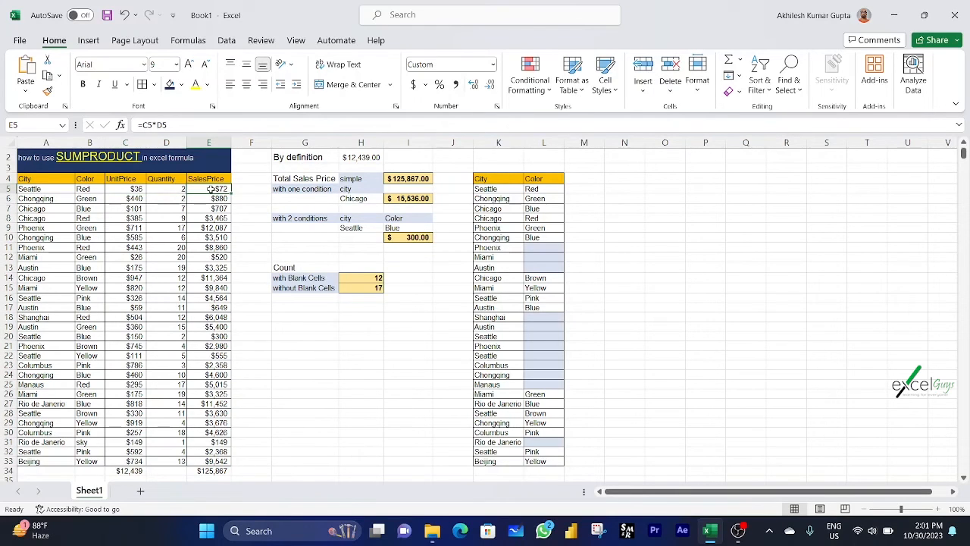
pyautogui.click(292, 317)
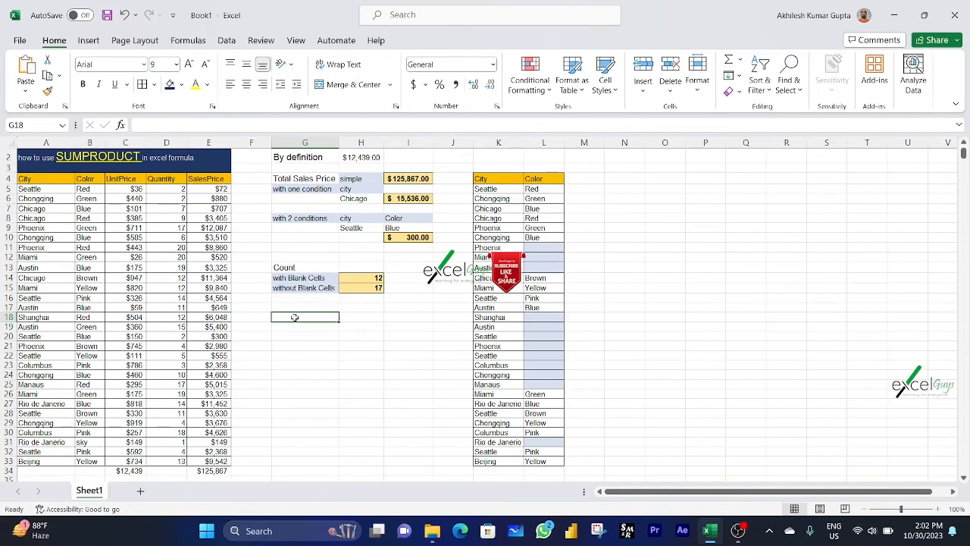
pyautogui.click(360, 317)
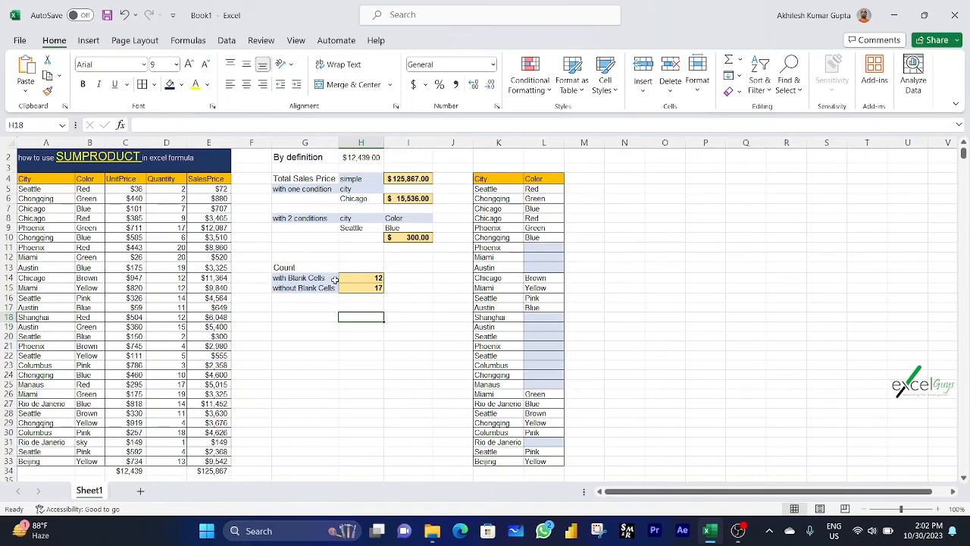
pyautogui.click(303, 309)
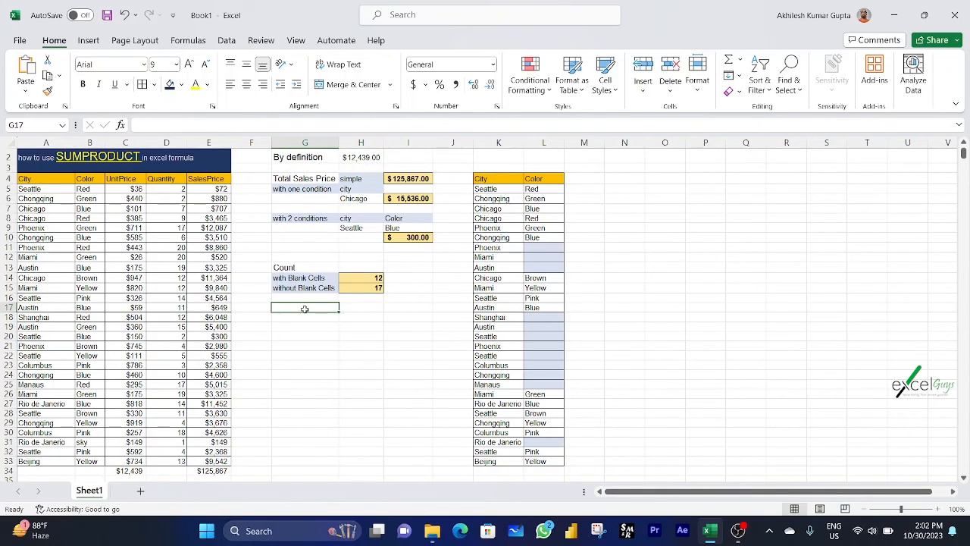